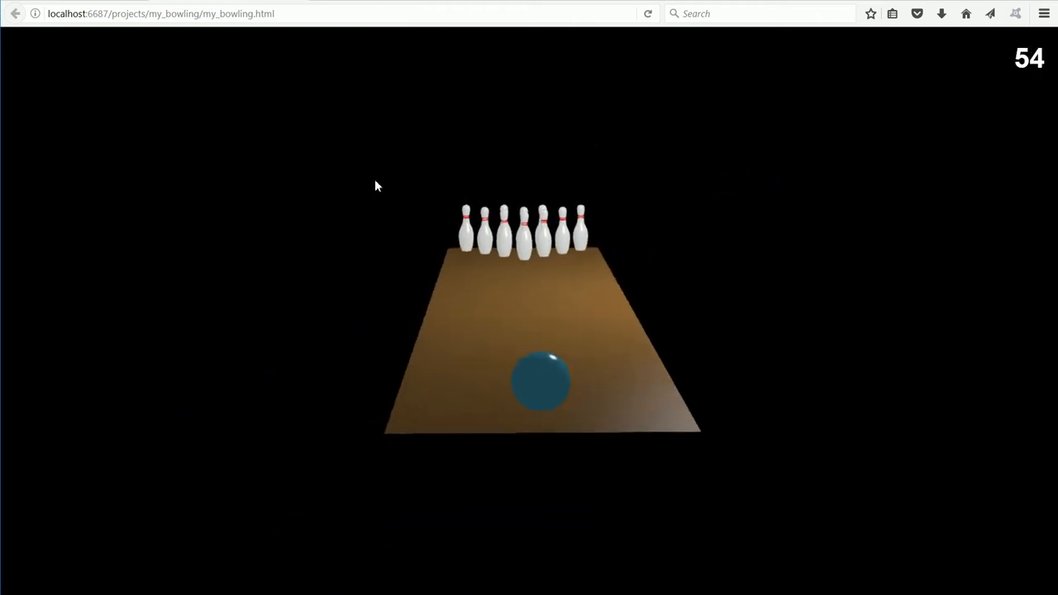
Step: Launch the bowling ball into the pins with Space, then bring up the shooting script in Notepad++
drag(375, 183, 375, 170)
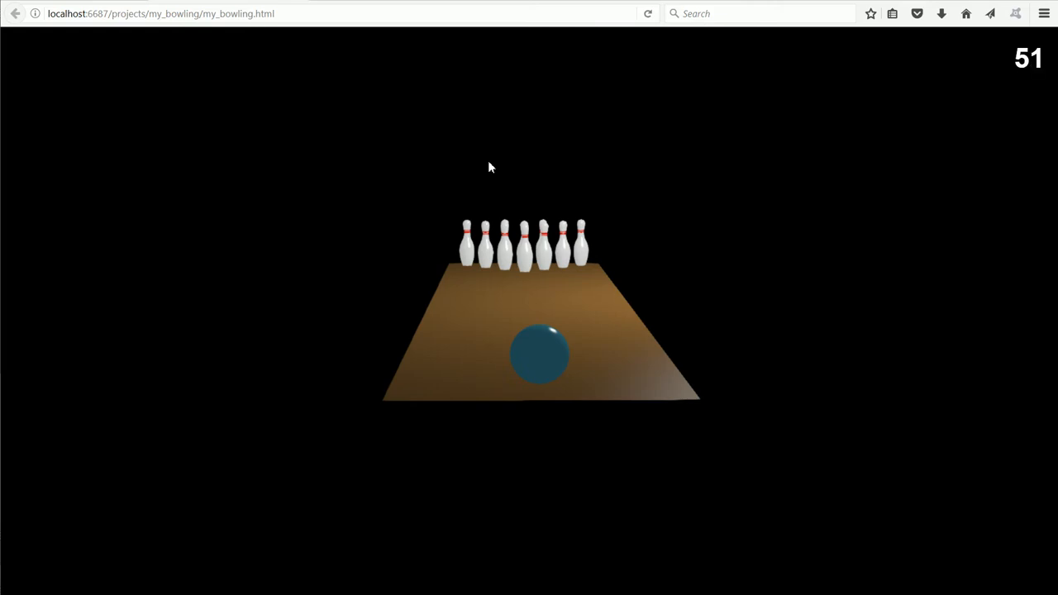
key(space)
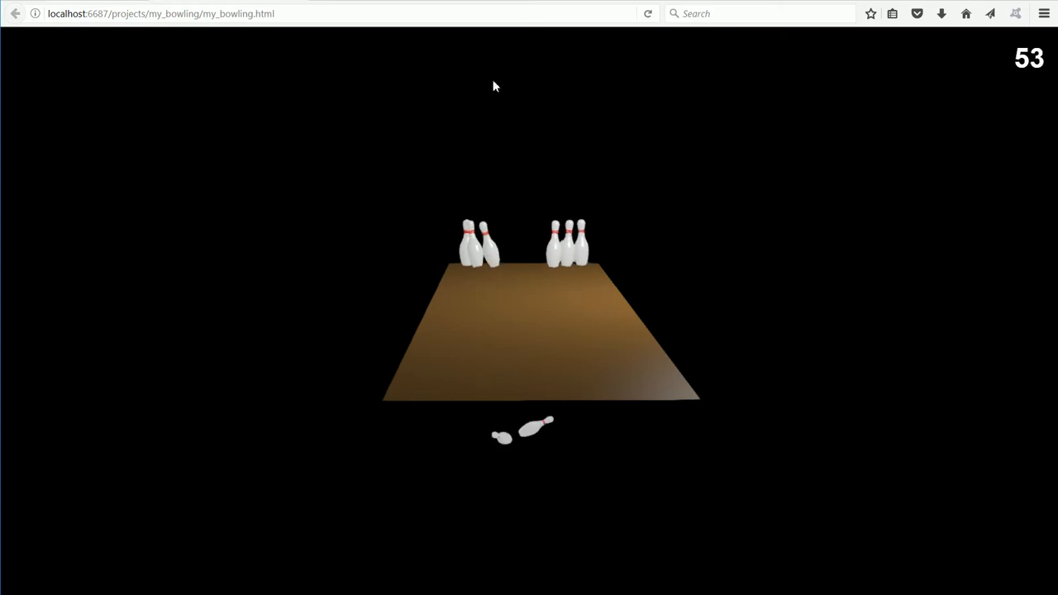
key(alt+Tab)
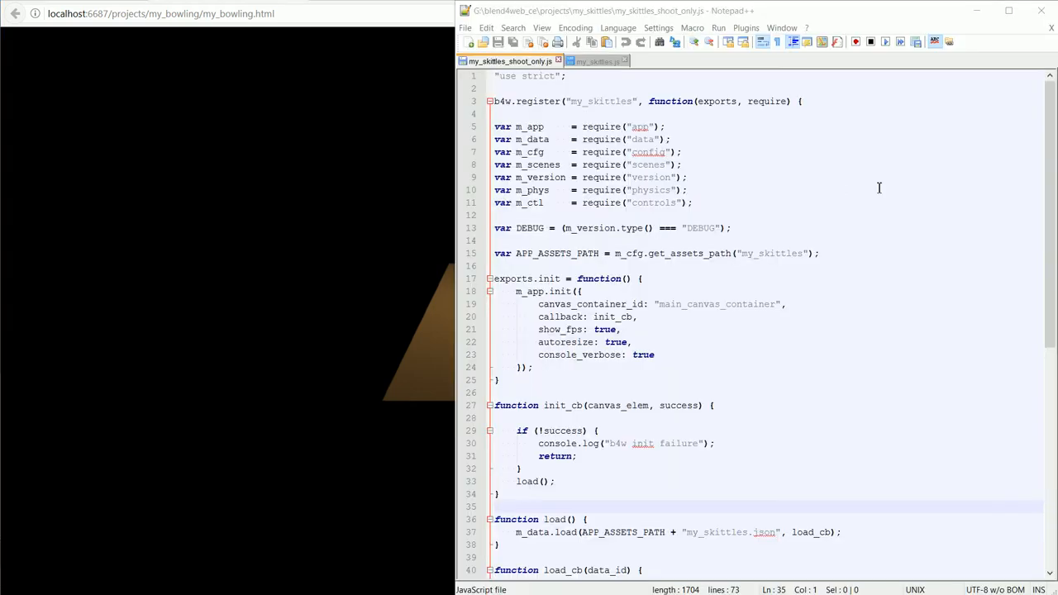
drag(1049, 182, 1050, 414)
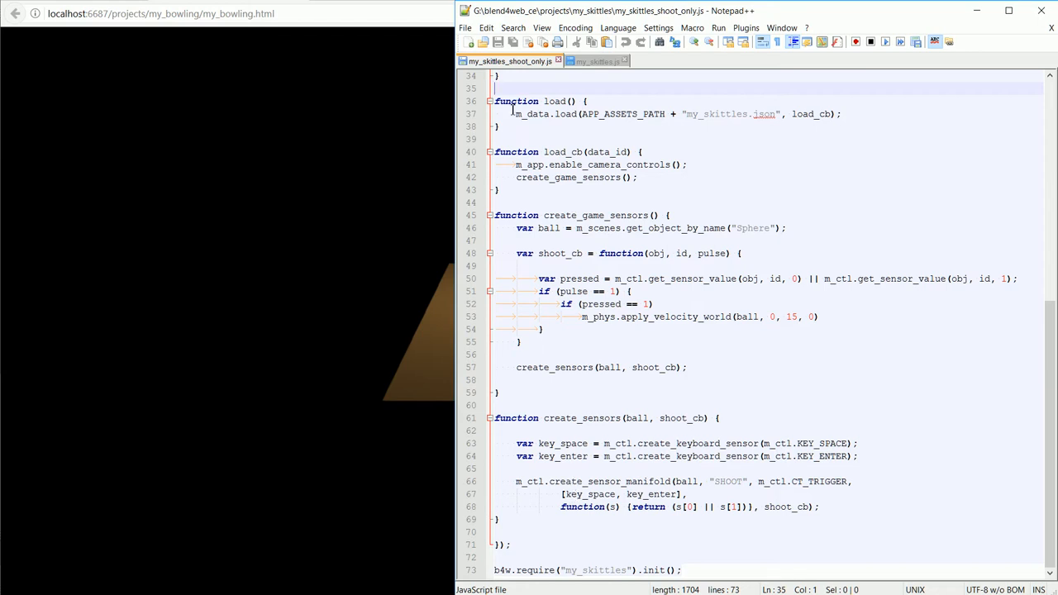
Step: Review the create_game_sensors function in the skittles script in Notepad++
key(alt+Tab)
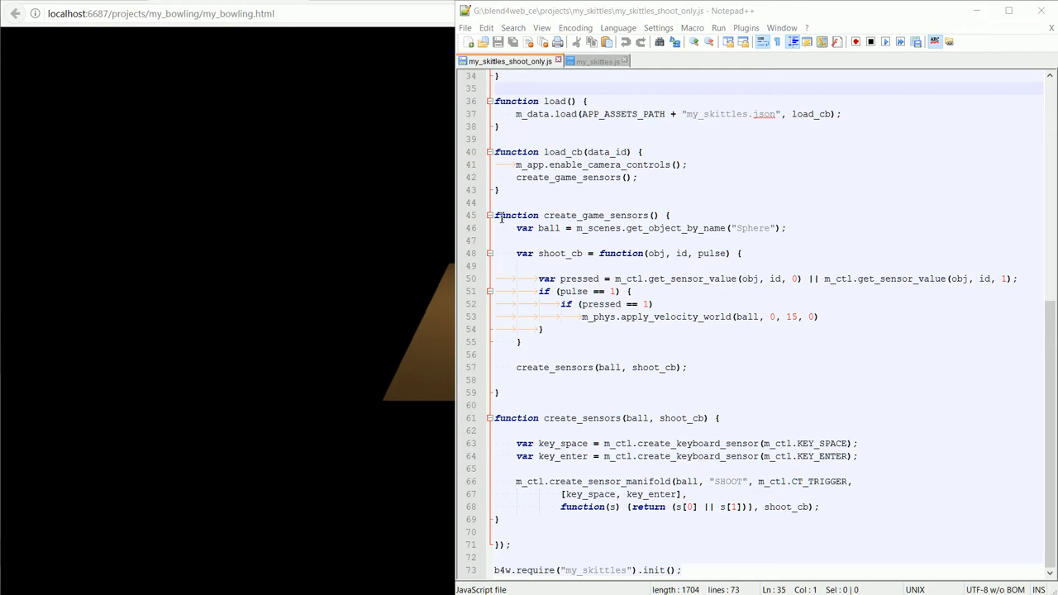
drag(494, 215, 480, 391)
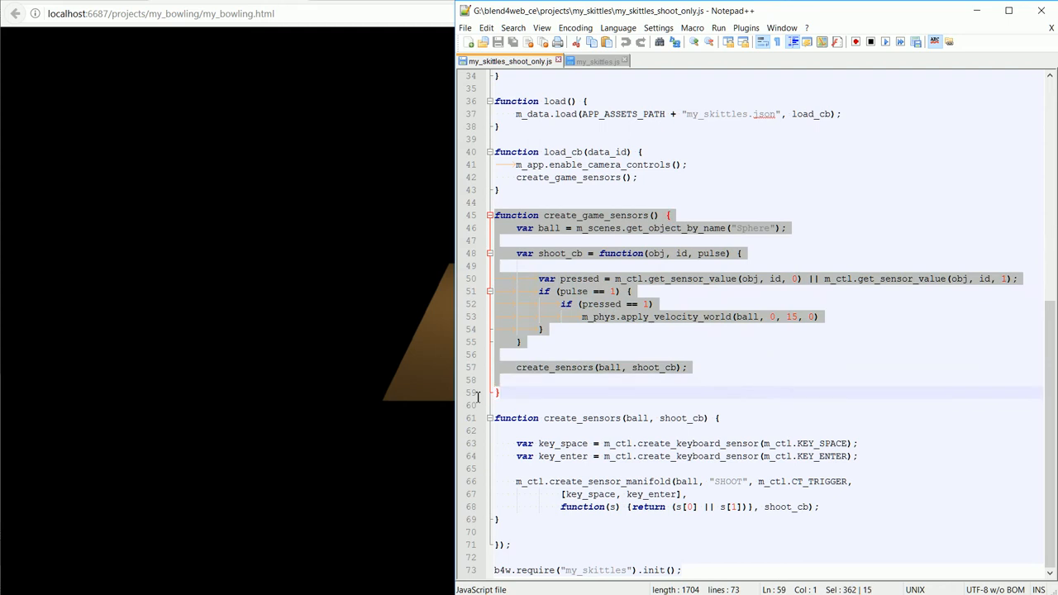
right_click(600, 293)
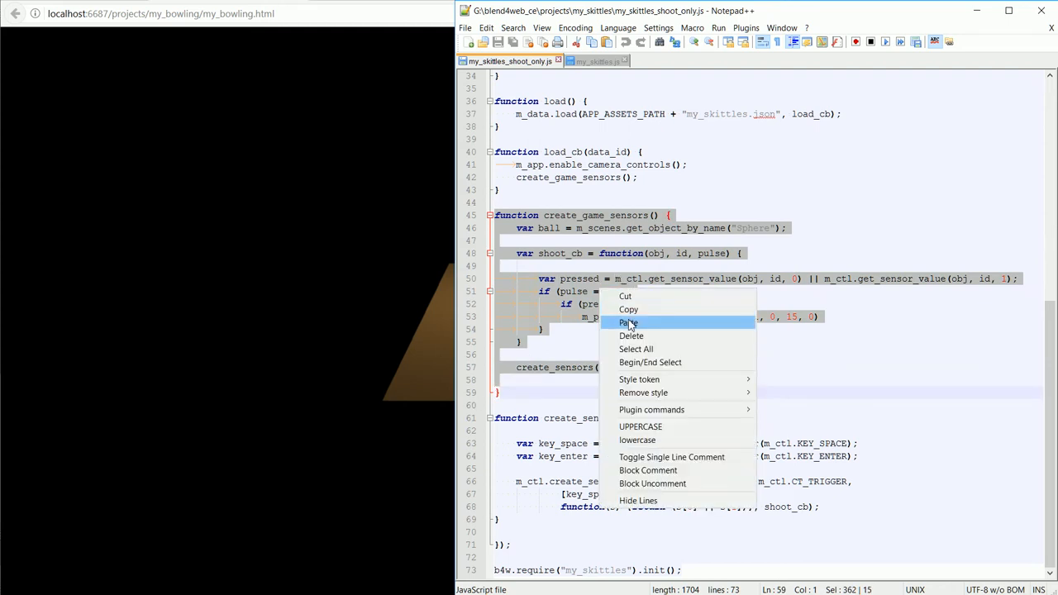
key(Escape)
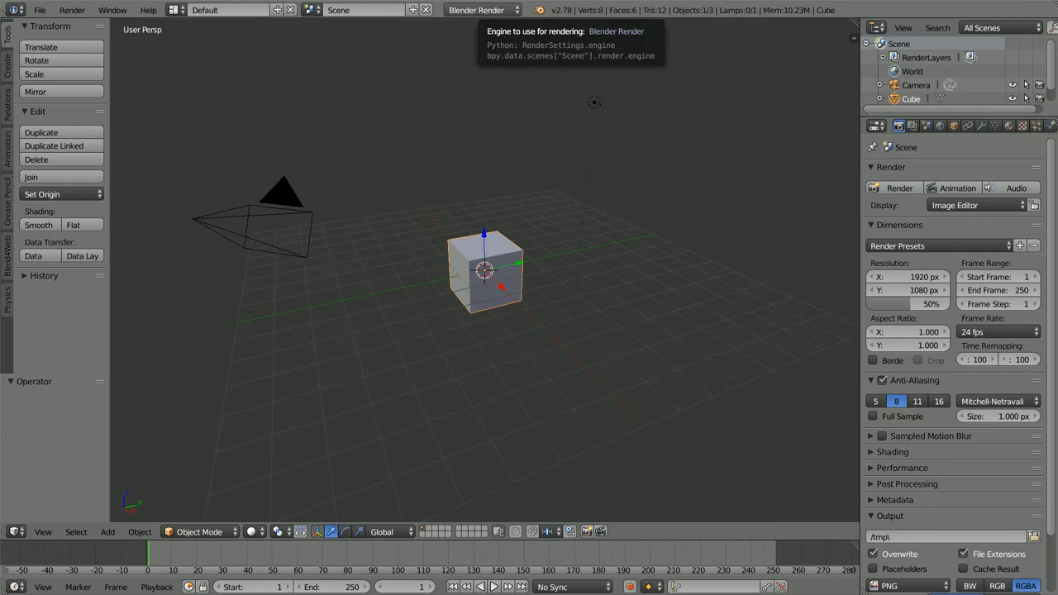
Step: Switch Blender's render engine to Blend4Web and launch the Project Manager
click(478, 12)
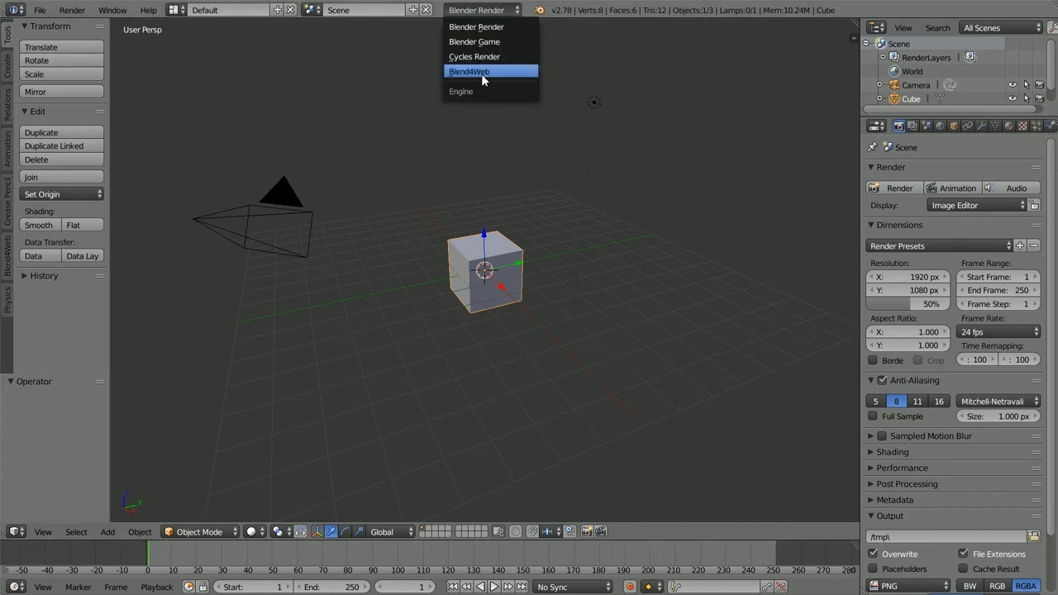
click(513, 73)
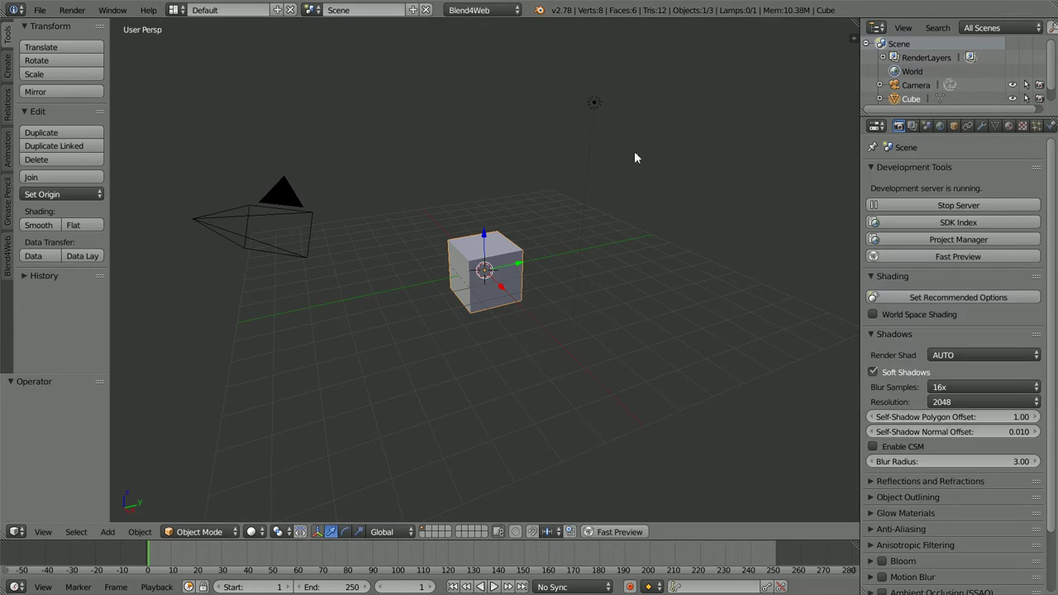
click(909, 241)
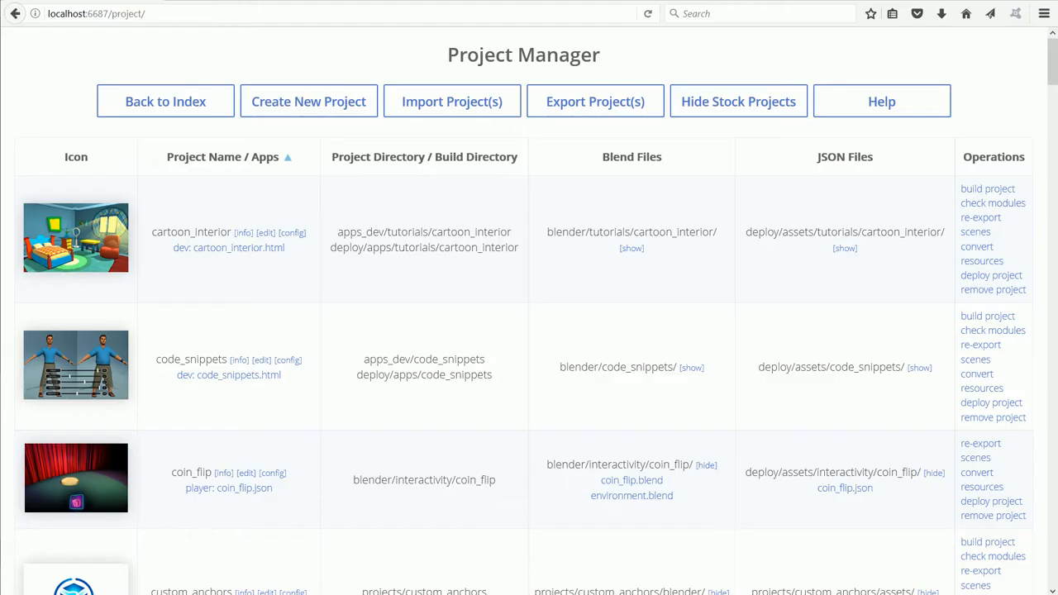
Step: Hide stock projects, open my_bowling's source files and copy the my_bowling.js file name
click(694, 112)
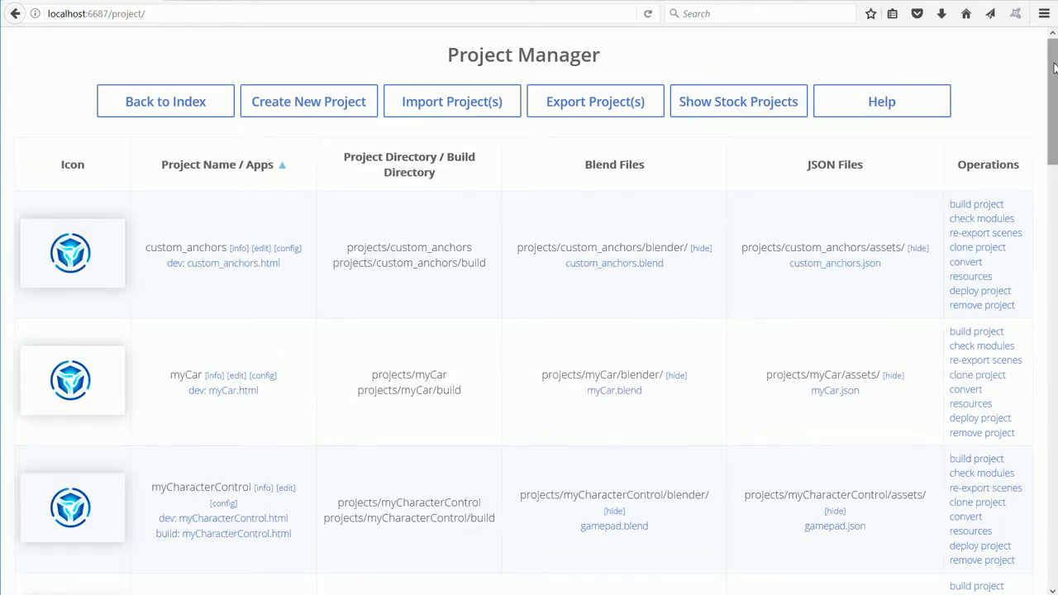
drag(1051, 58, 1051, 326)
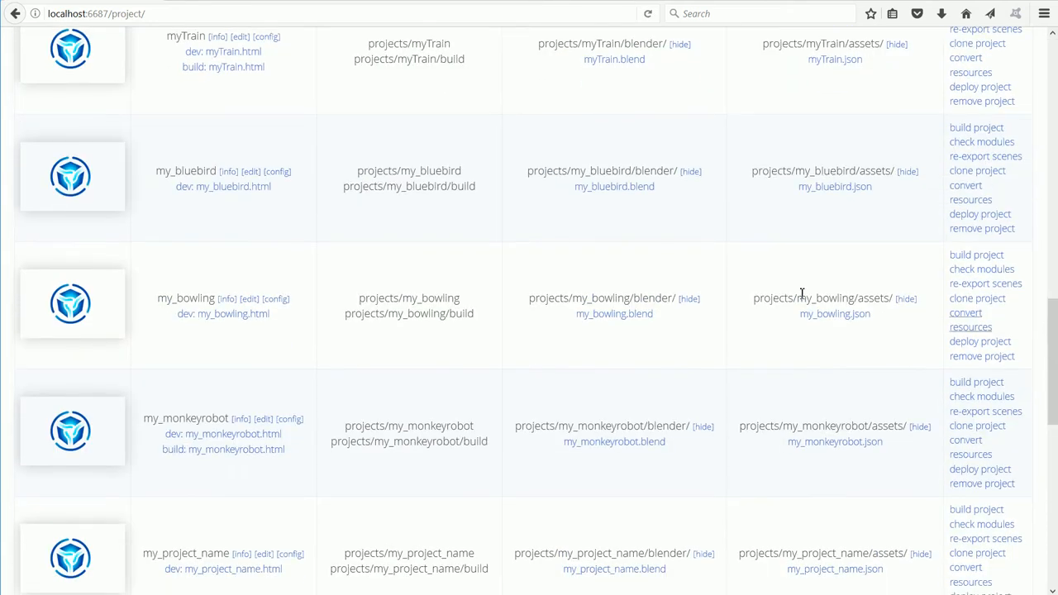
click(248, 299)
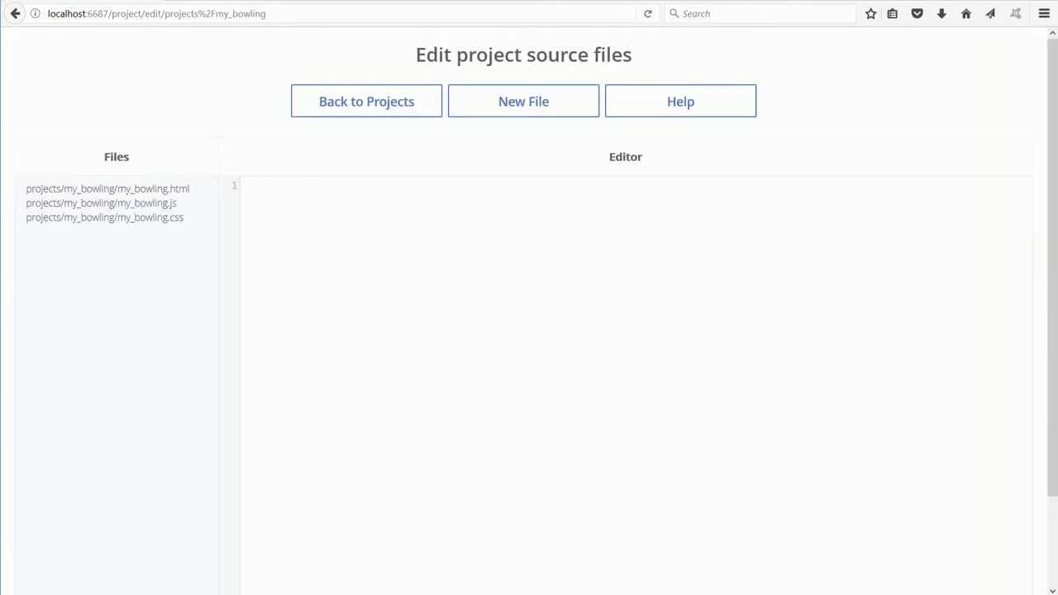
drag(1053, 215, 1054, 281)
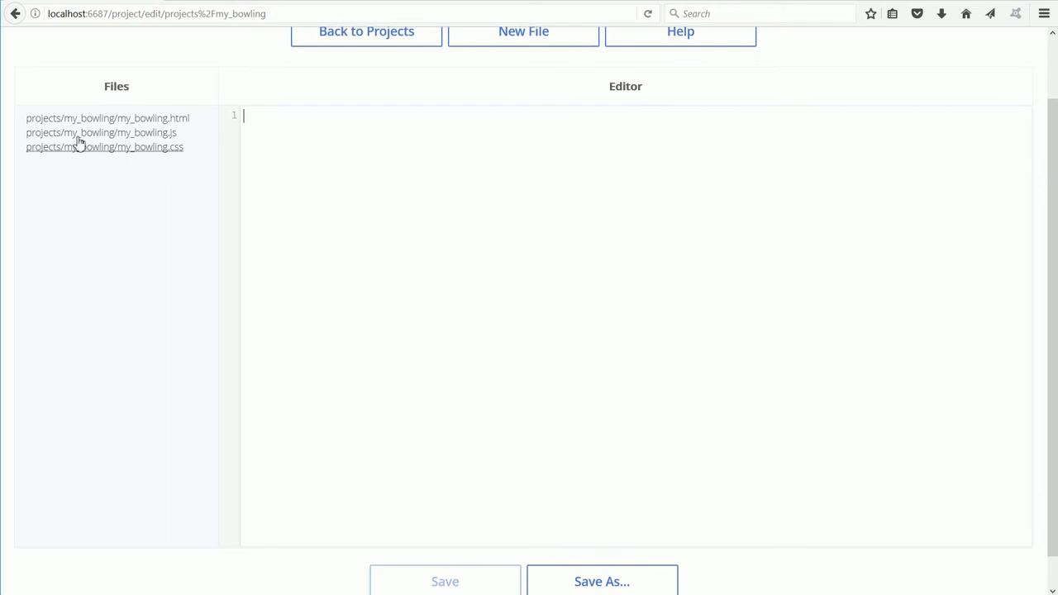
click(154, 134)
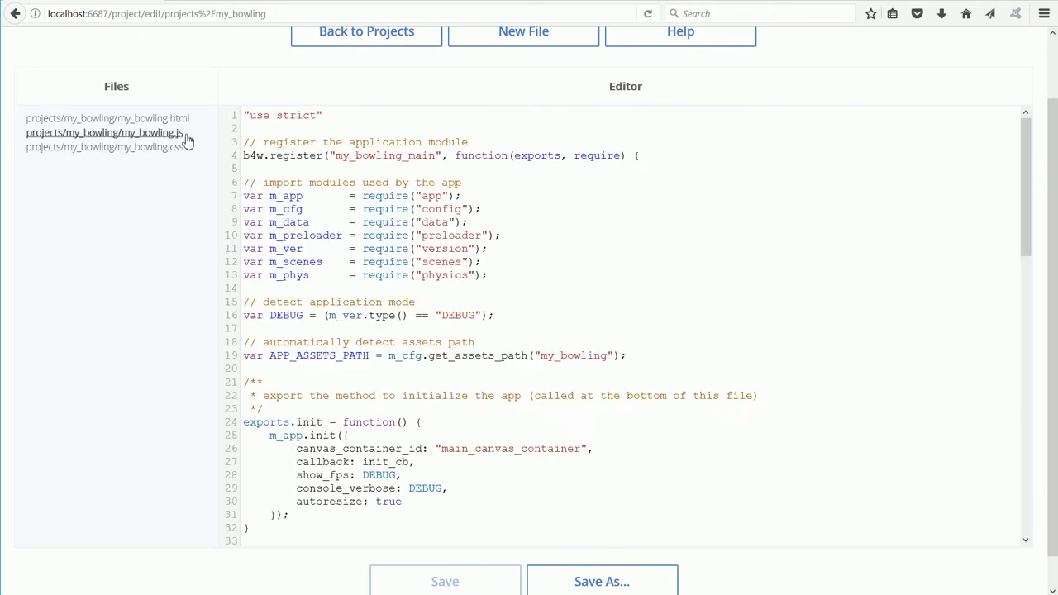
drag(183, 134, 122, 135)
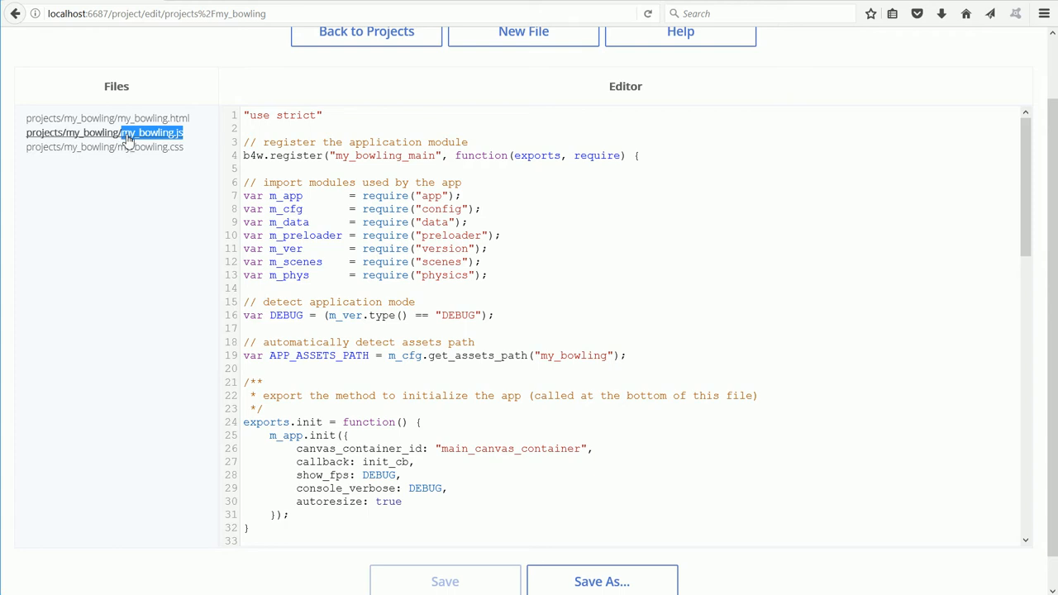
right_click(153, 136)
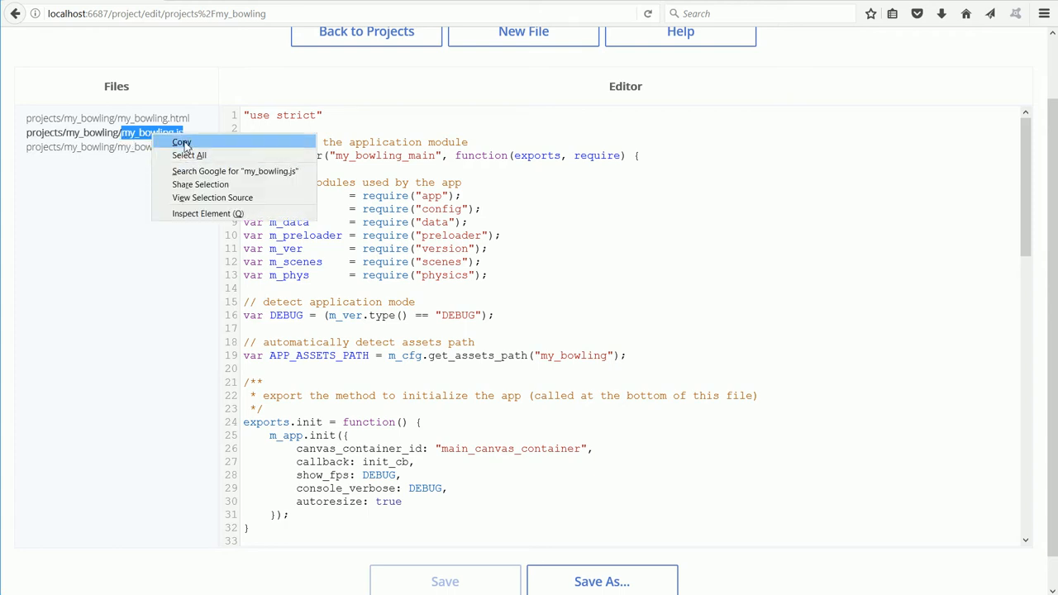
click(187, 147)
Step: Save the script as a new file named my_bowling1.js
click(602, 581)
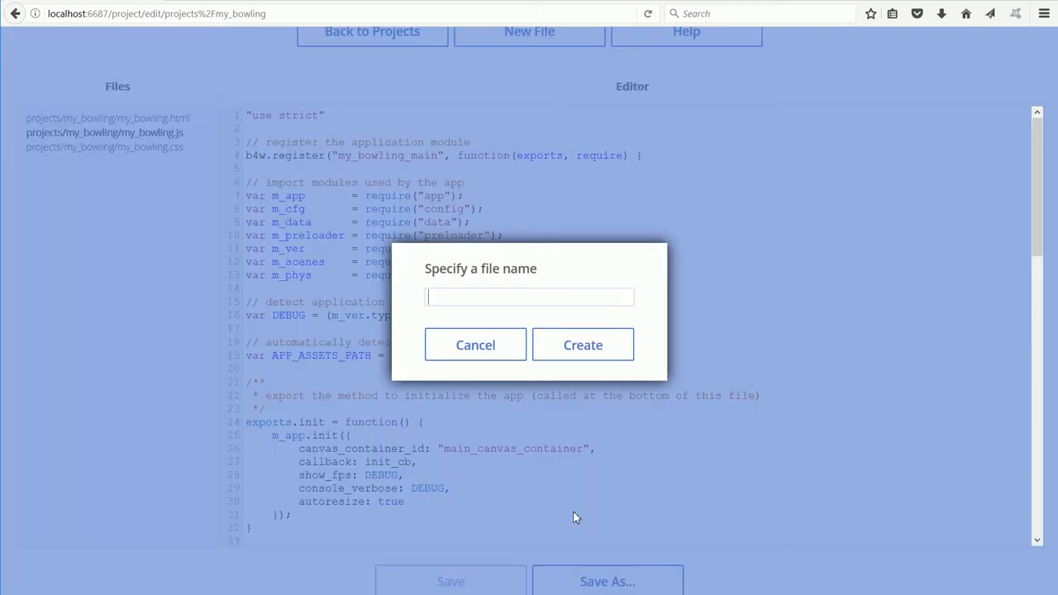
click(471, 297)
right_click(472, 298)
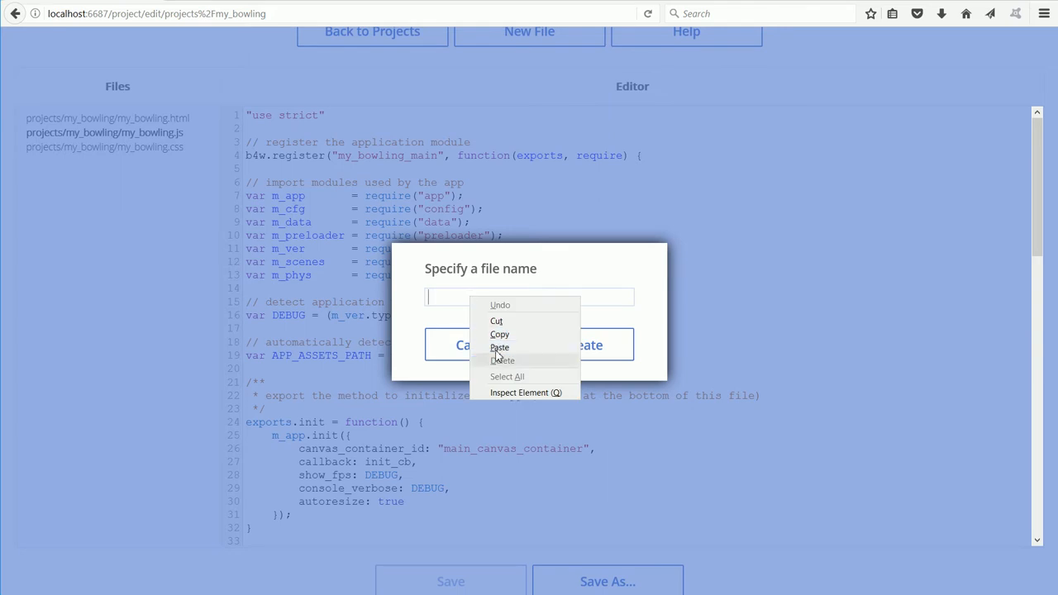
click(498, 348)
click(486, 298)
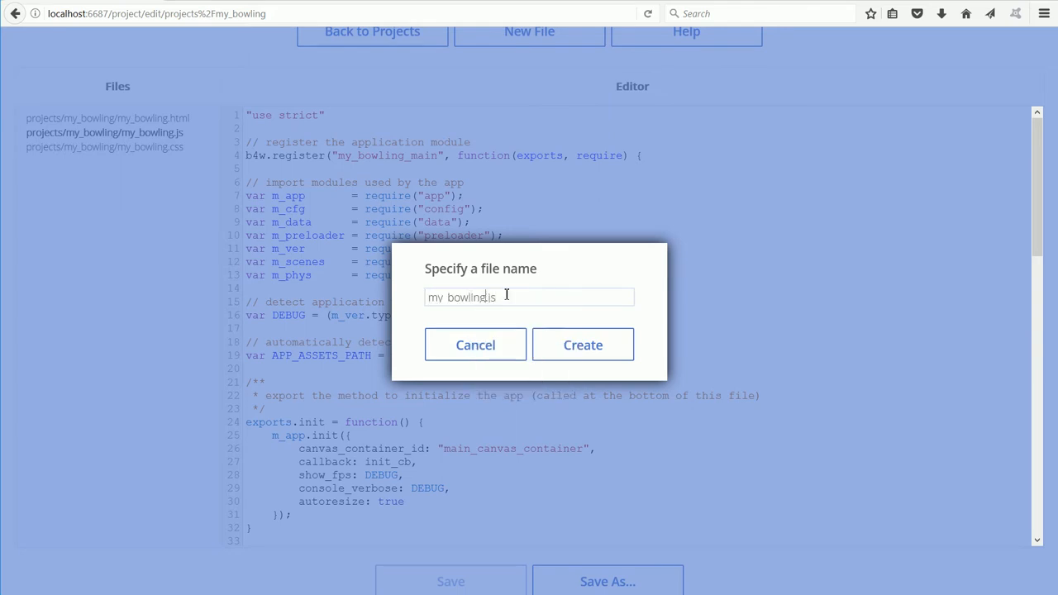
text(1)
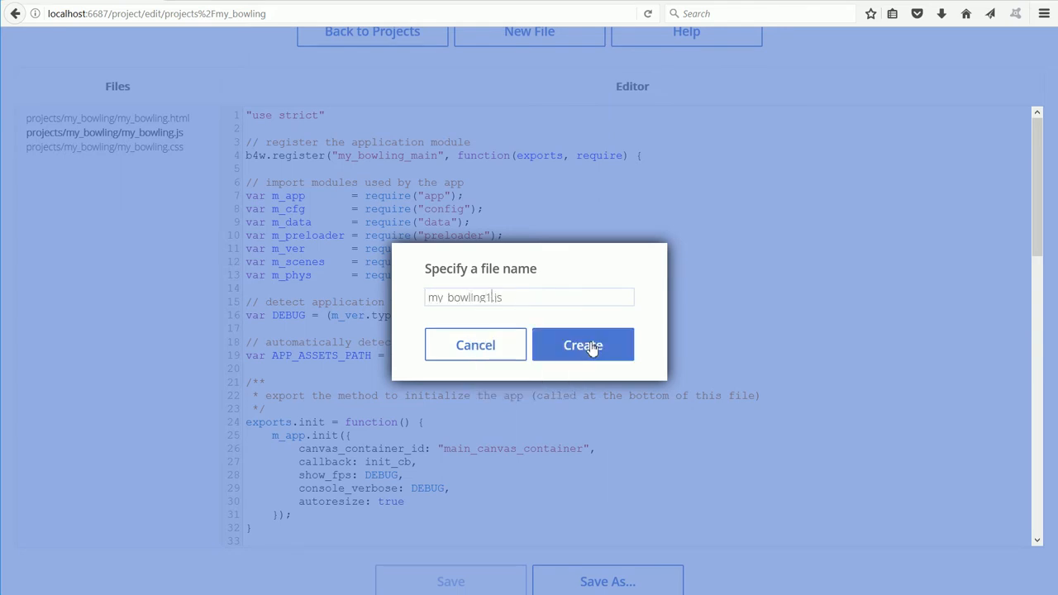
click(583, 345)
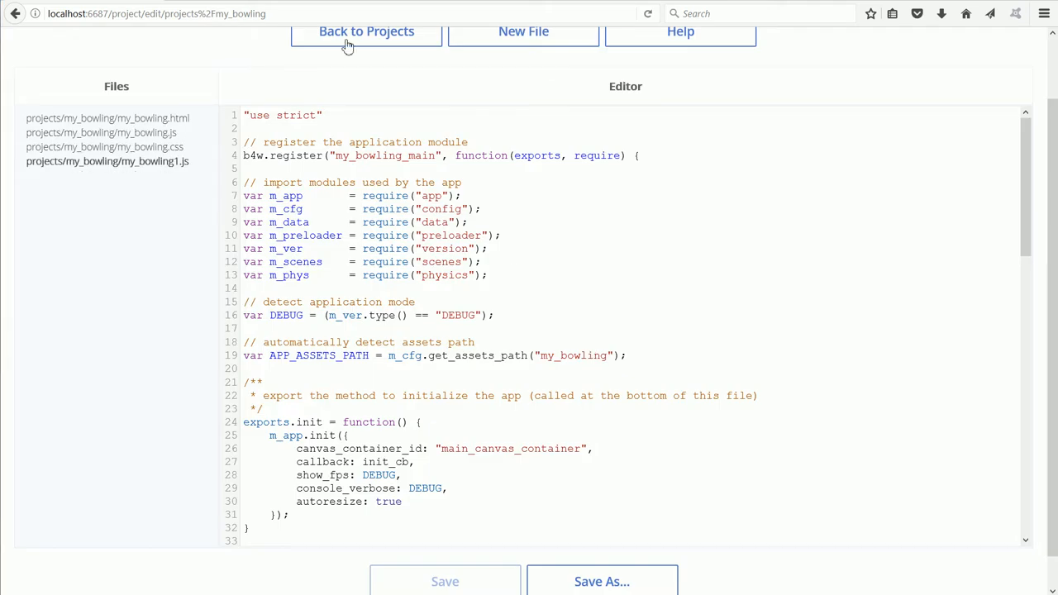
Step: Open my_bowling.js and review its module import lines 6 to 13
click(163, 135)
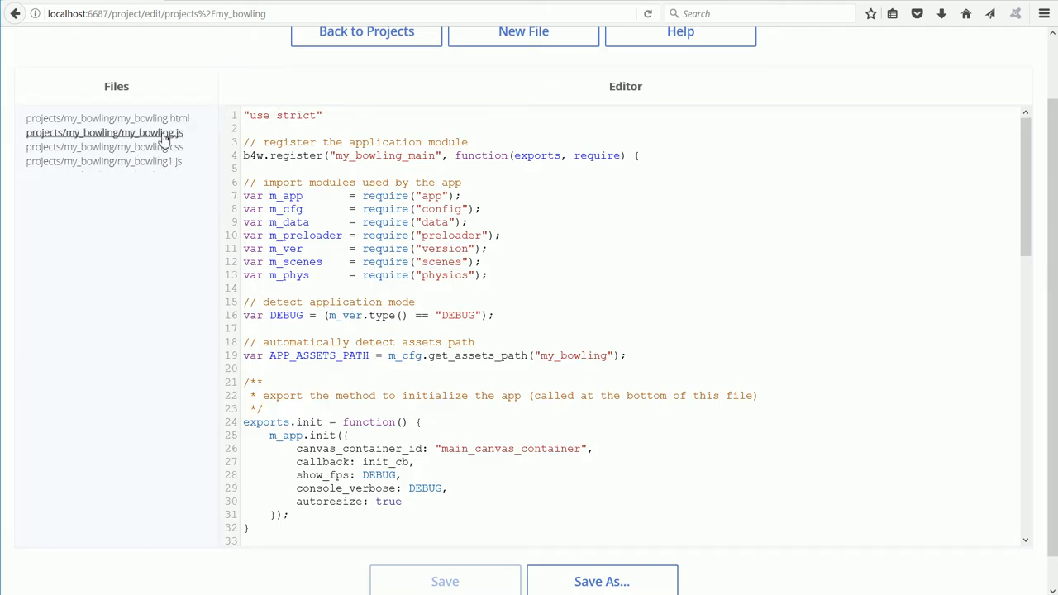
drag(245, 182, 491, 278)
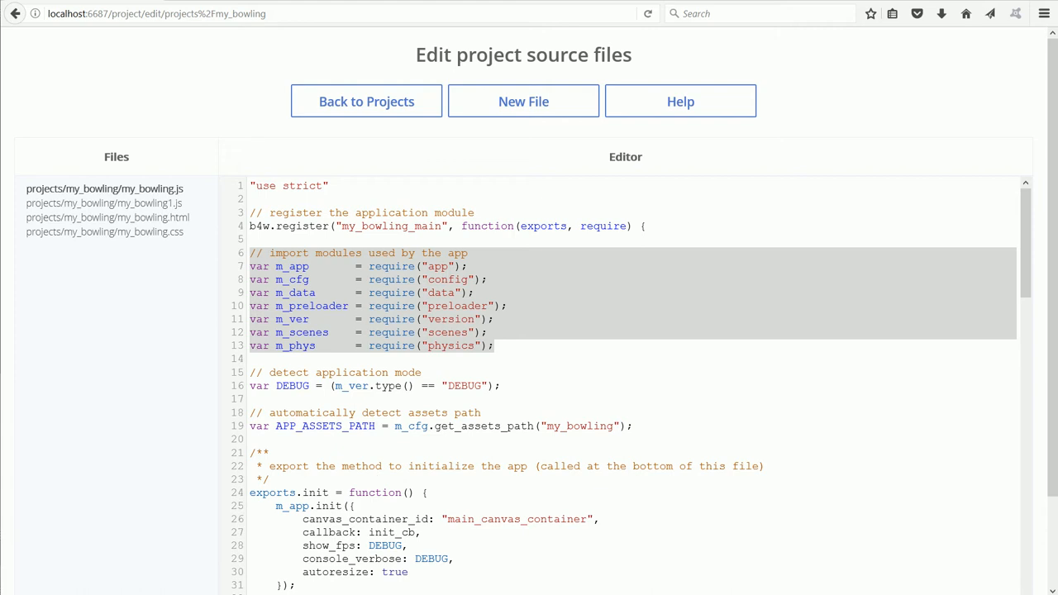
key(alt+Tab)
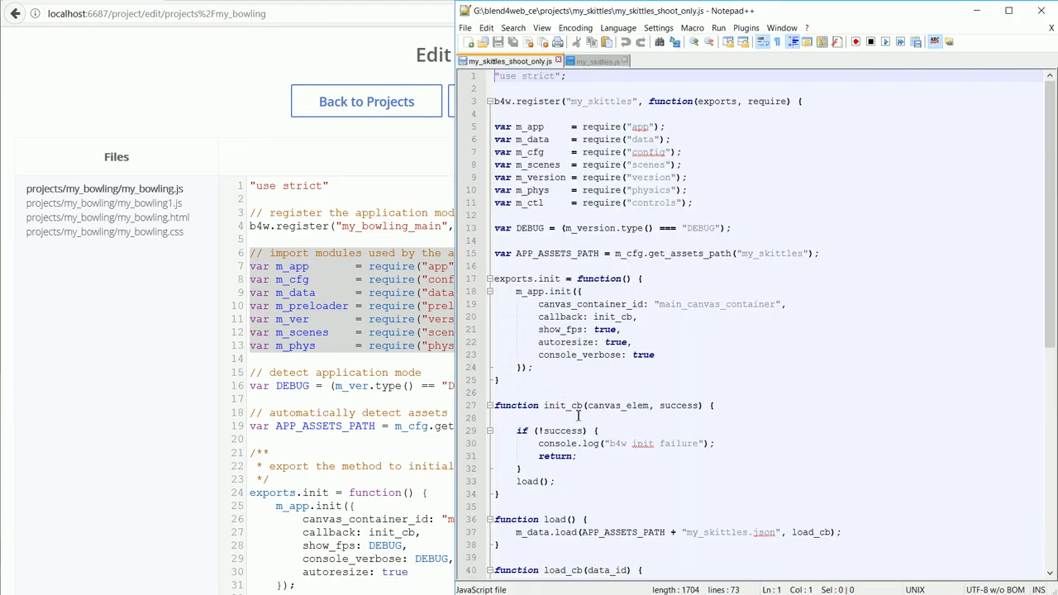
Step: Copy the var m_ctl = require("controls") line from the skittles script for line 14 of my_bowling.js
click(497, 204)
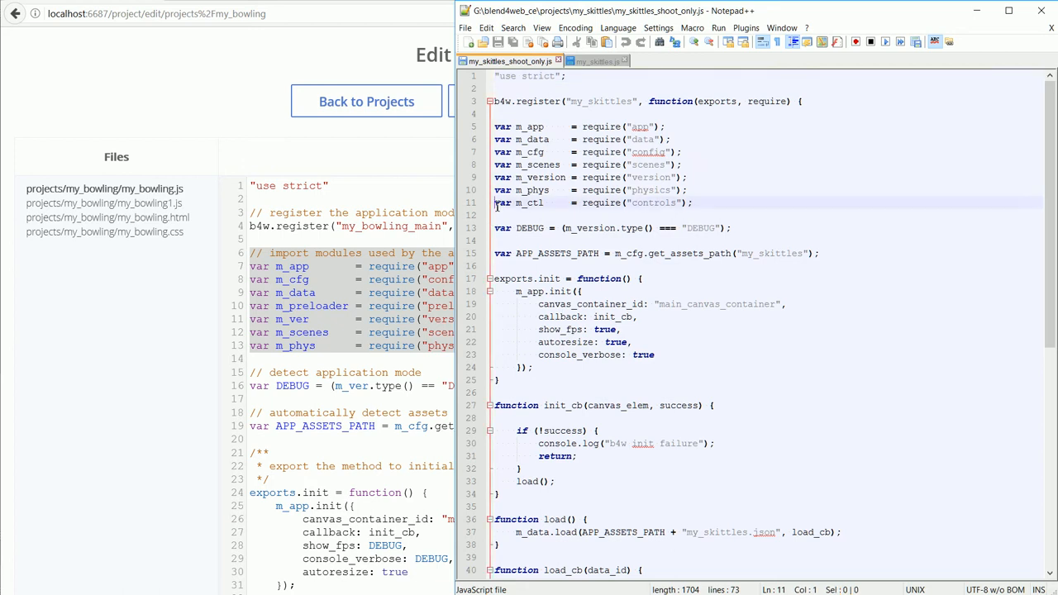
drag(494, 203, 496, 214)
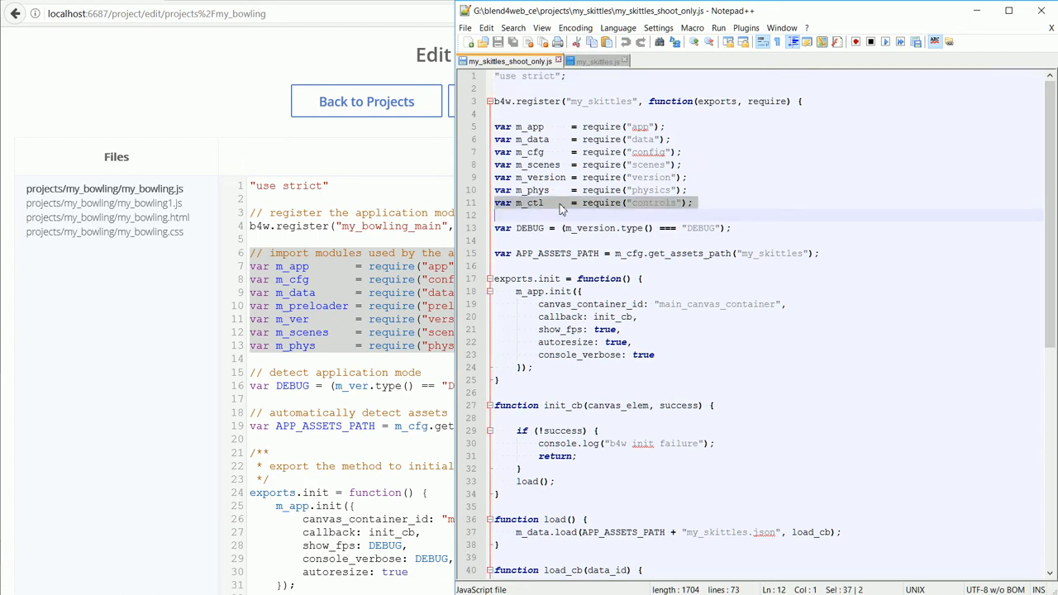
right_click(560, 208)
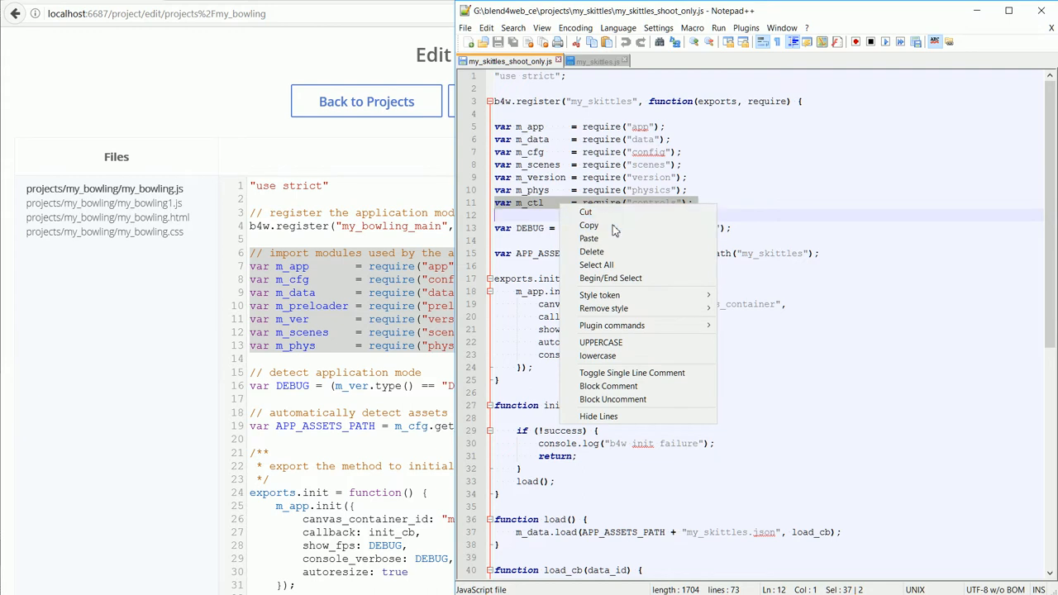
click(589, 224)
click(254, 358)
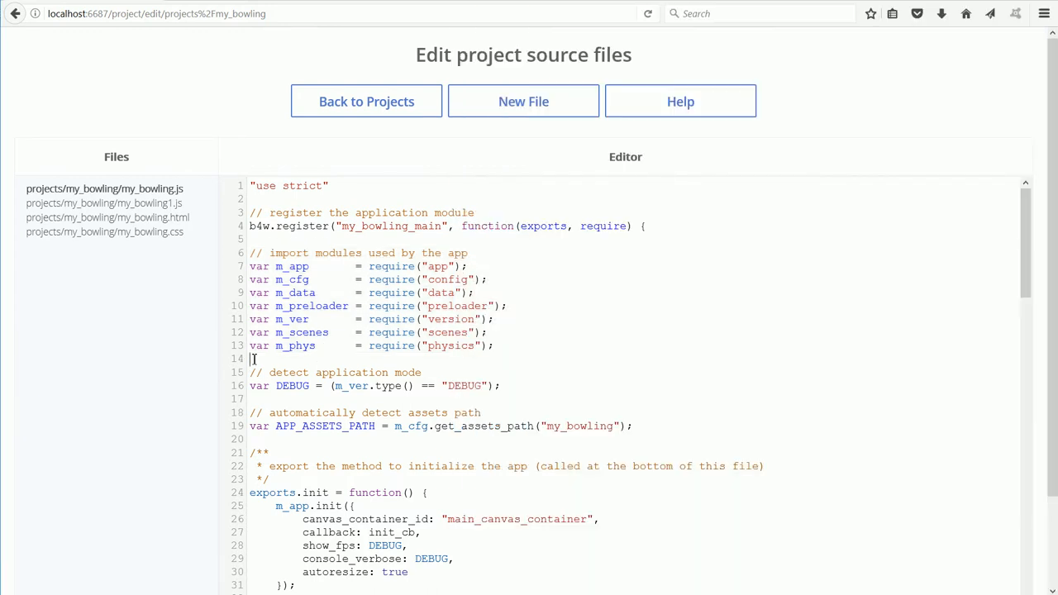
right_click(255, 358)
click(281, 398)
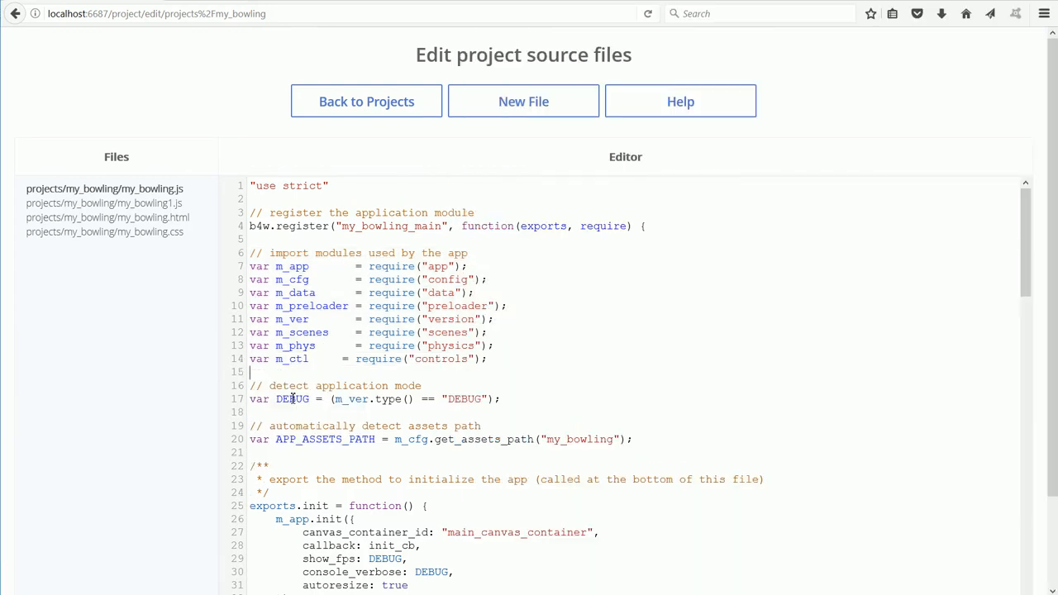
scroll(629, 248, down, 2)
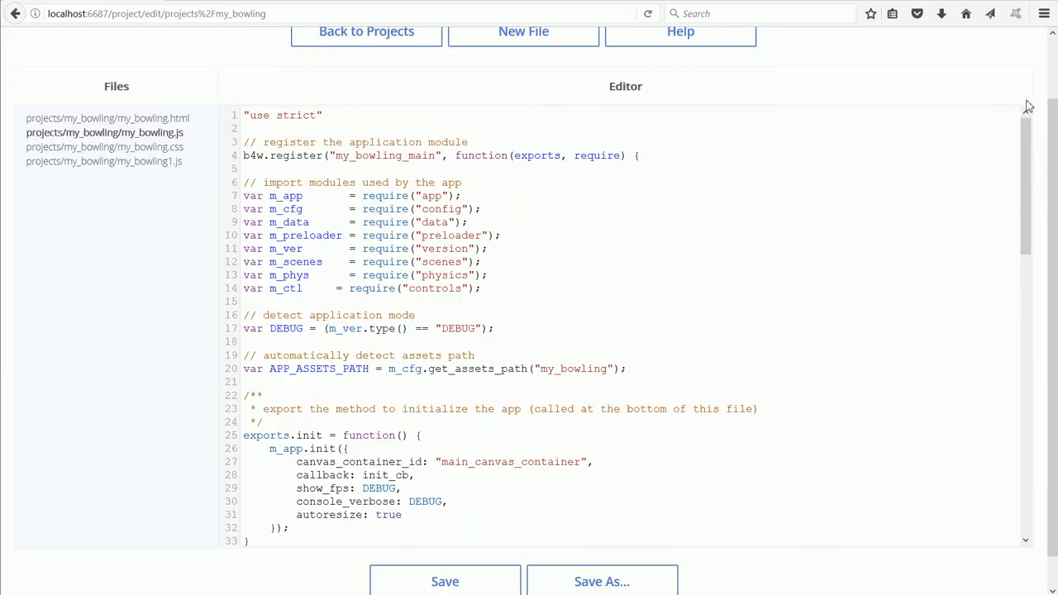
drag(1026, 135, 1026, 496)
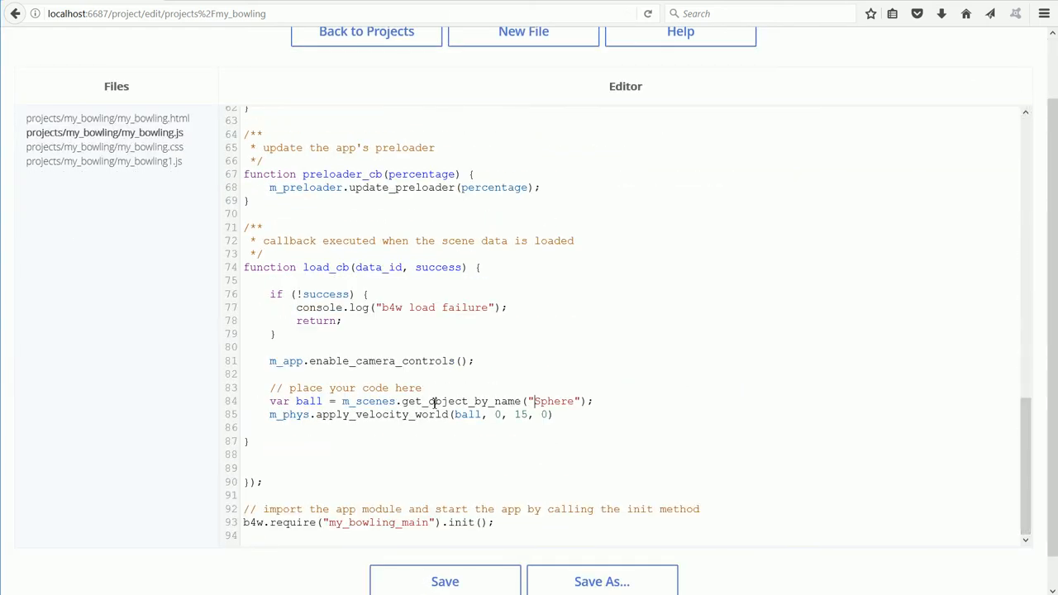
drag(243, 401, 248, 428)
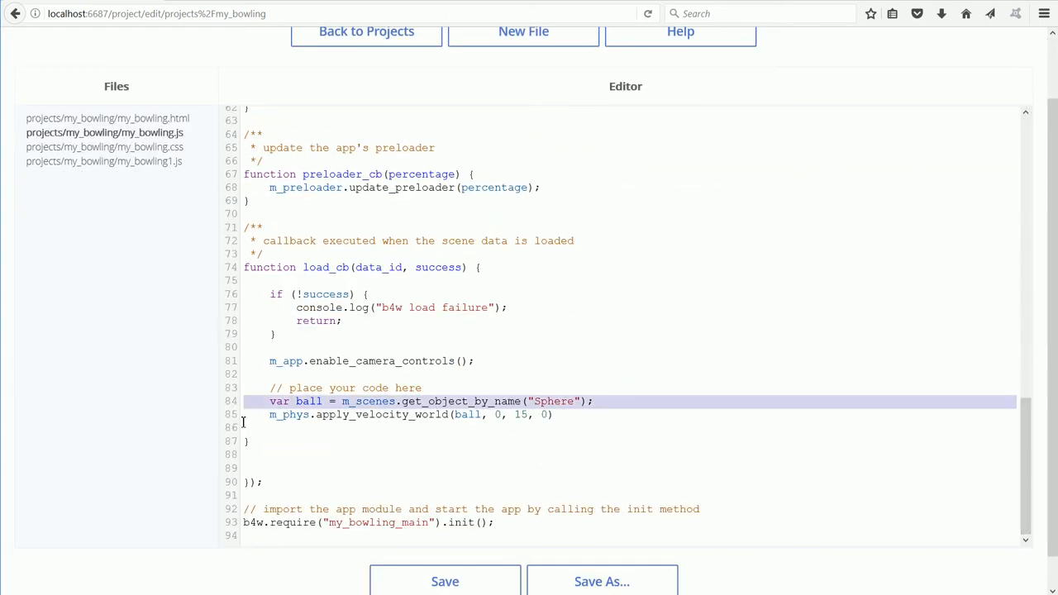
click(533, 400)
drag(535, 401, 576, 401)
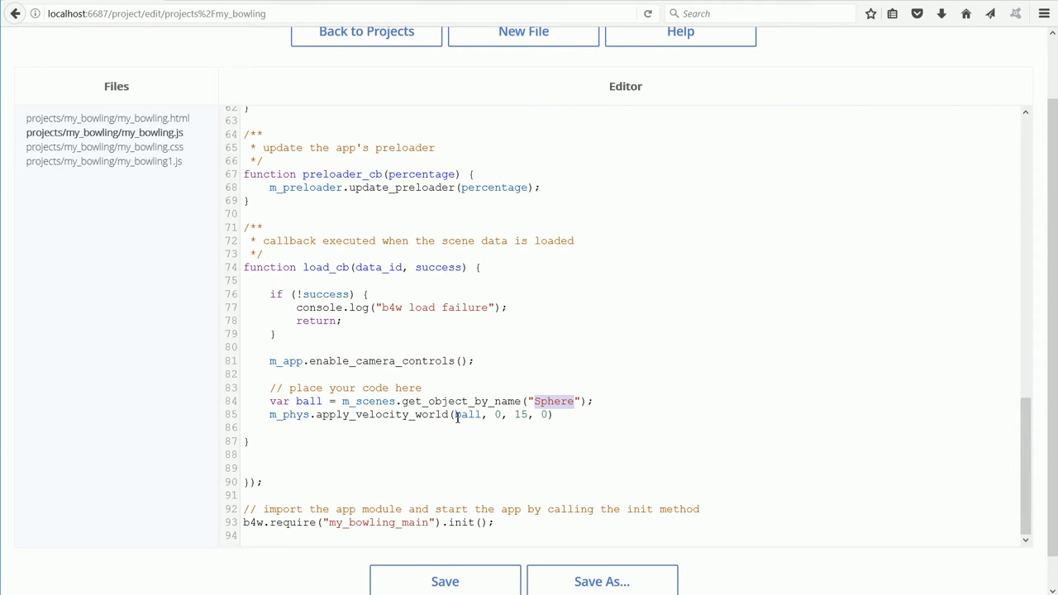
drag(455, 415, 485, 415)
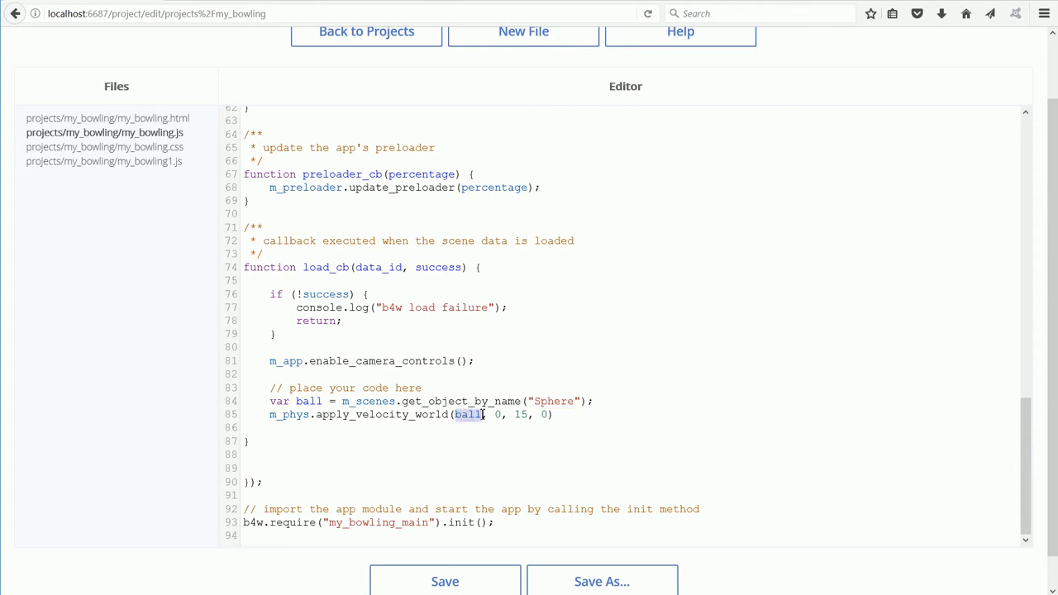
drag(357, 415, 408, 414)
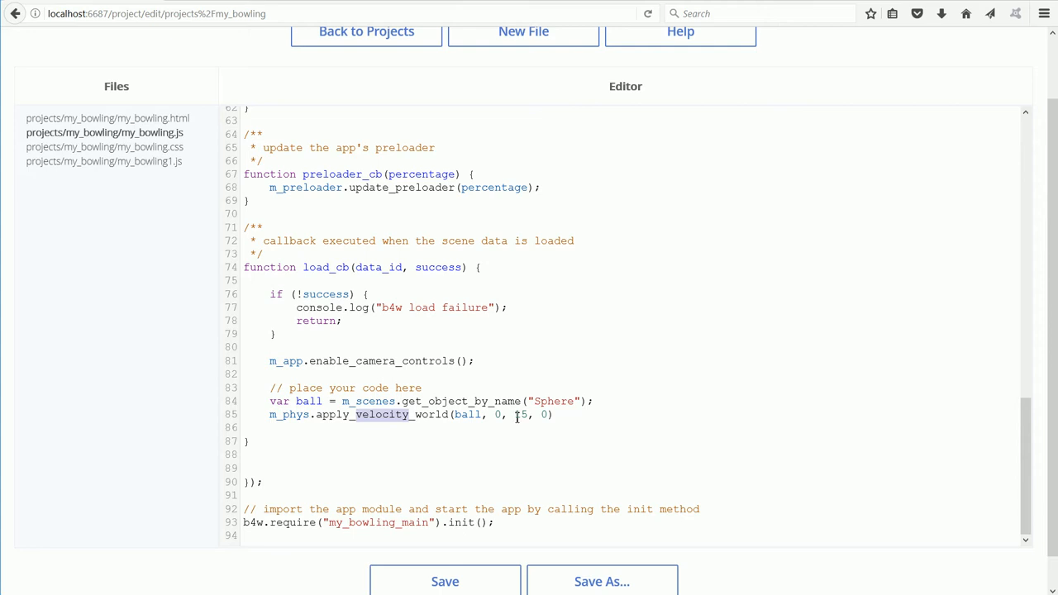
drag(515, 415, 530, 415)
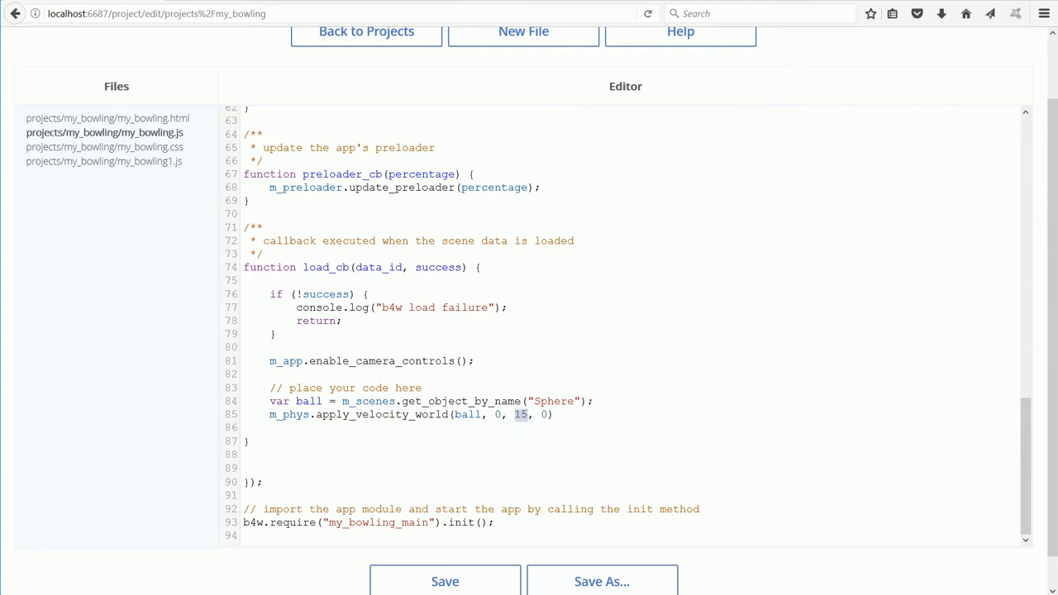
Step: Replace the two ball velocity lines in load_cb with the create_game_sensors(); call from the skittles script
key(alt+Tab)
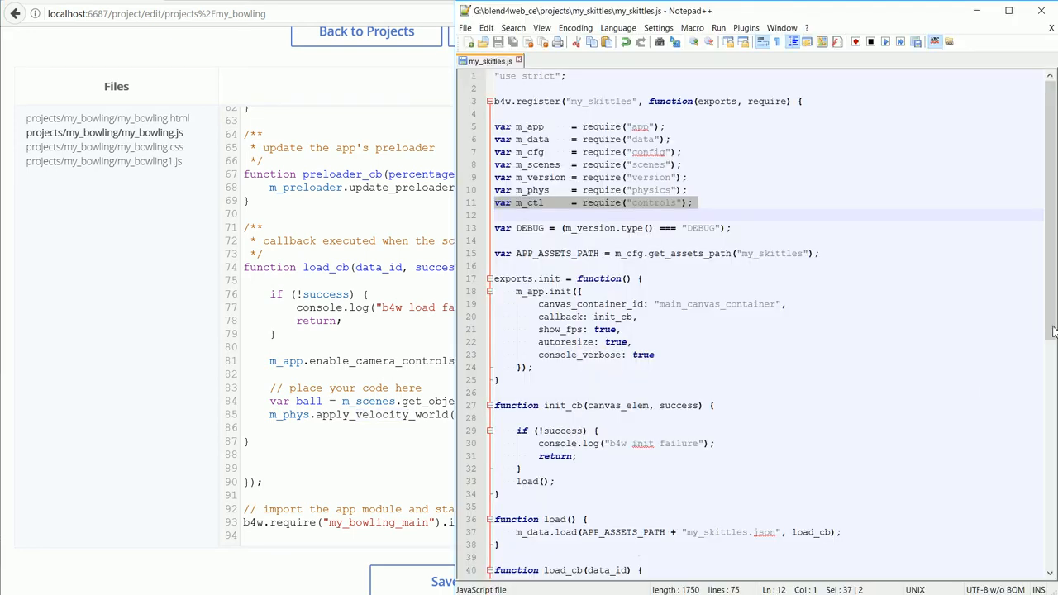
drag(1050, 323, 1048, 545)
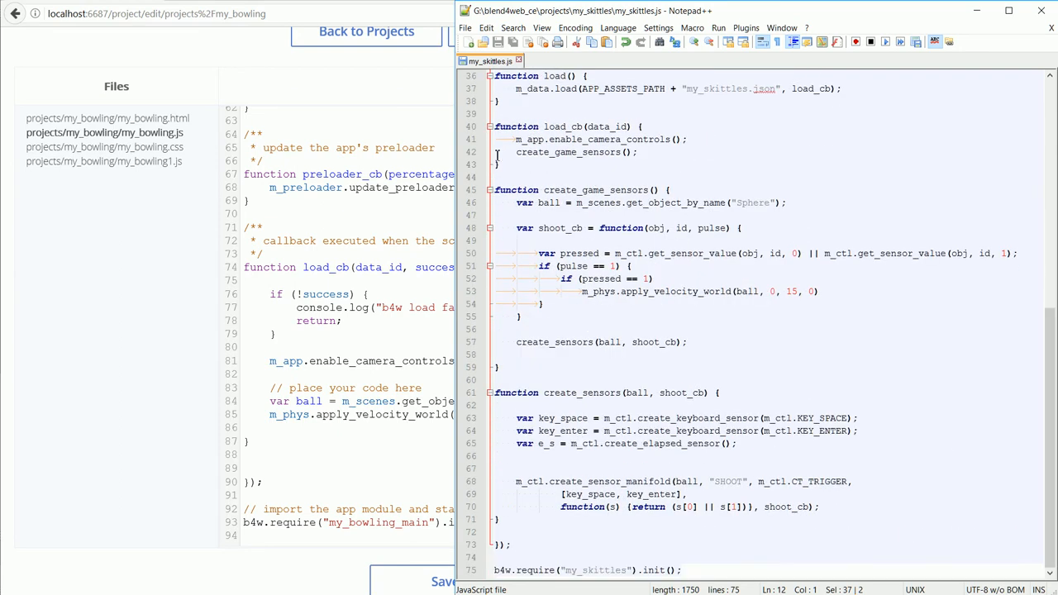
drag(516, 153, 648, 153)
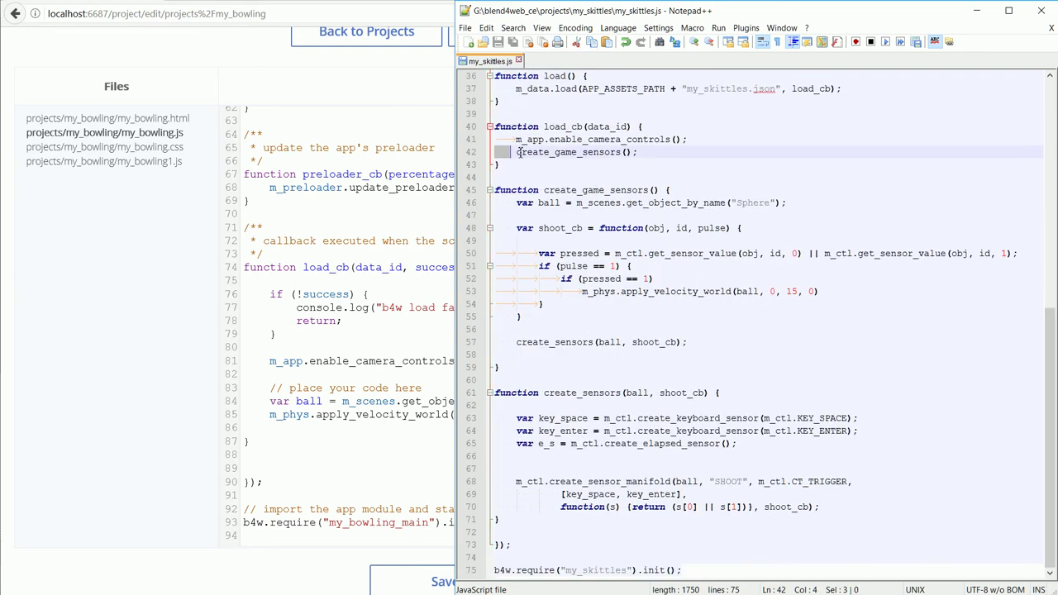
right_click(598, 153)
click(627, 176)
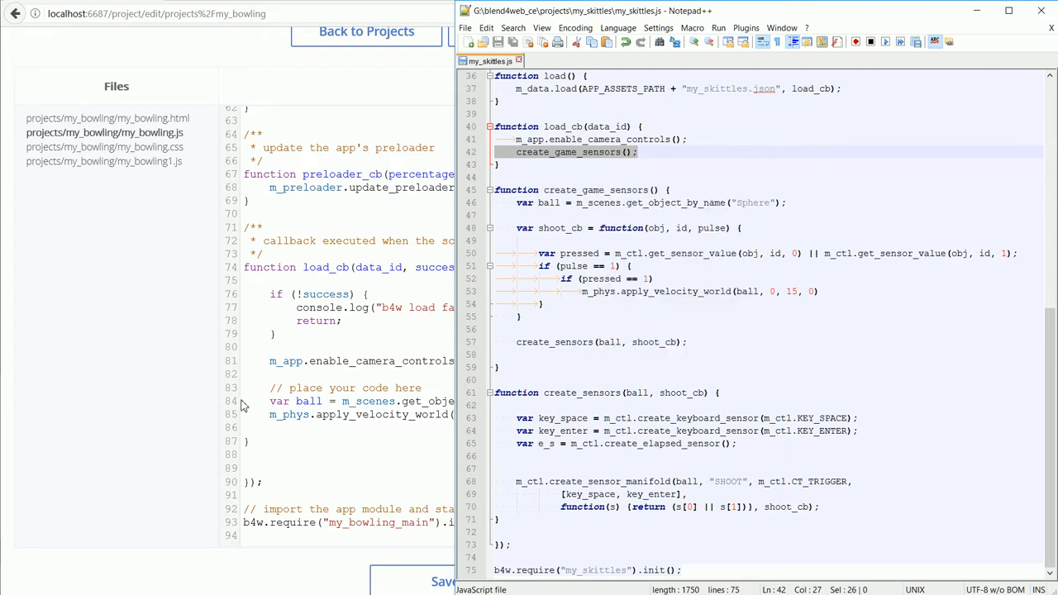
drag(247, 401, 546, 415)
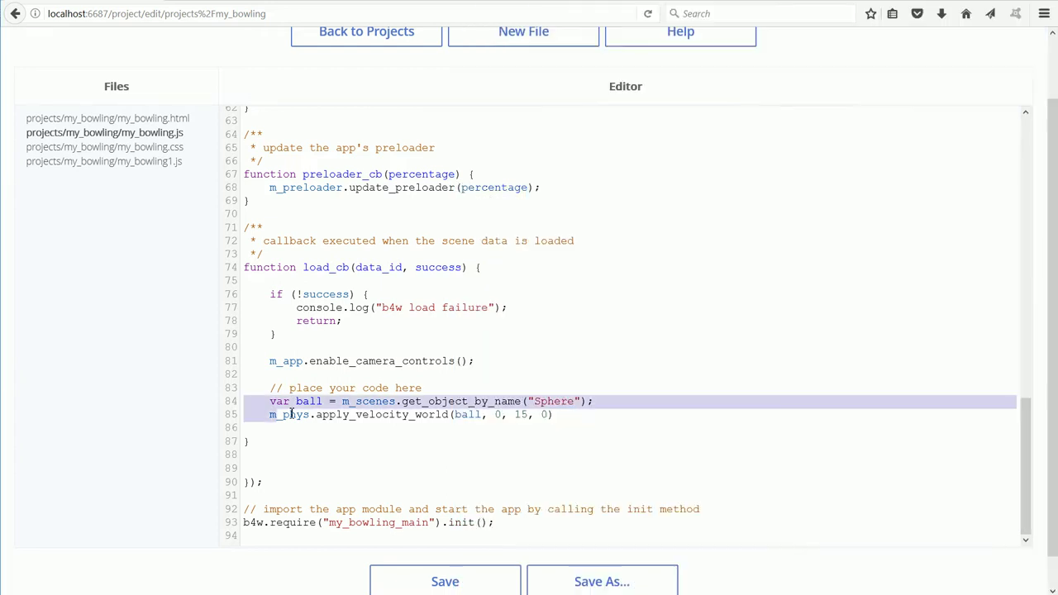
right_click(496, 407)
click(528, 459)
text(create_game_sensors()
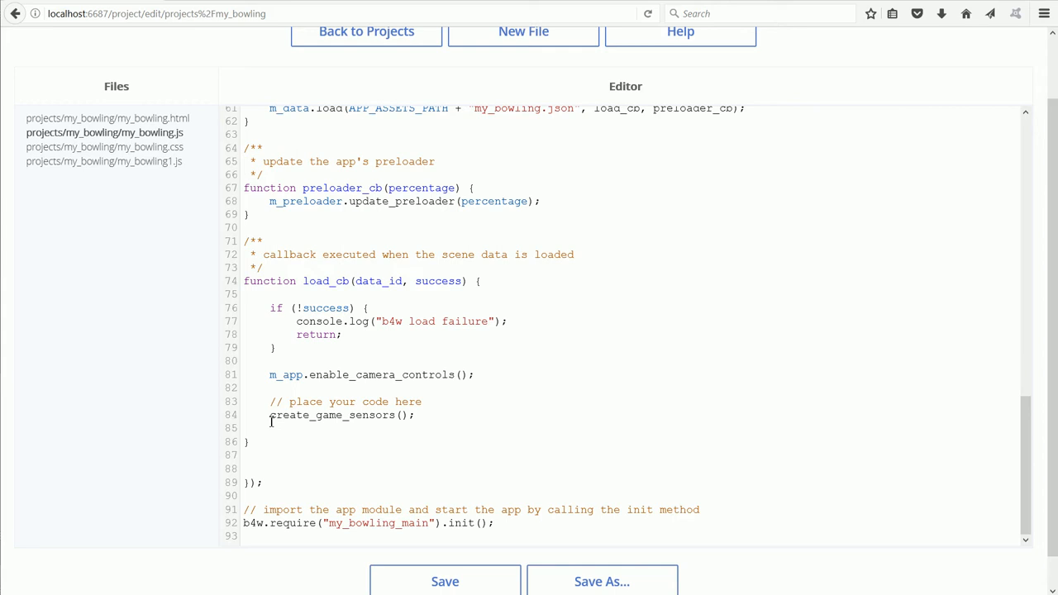
drag(269, 415, 401, 415)
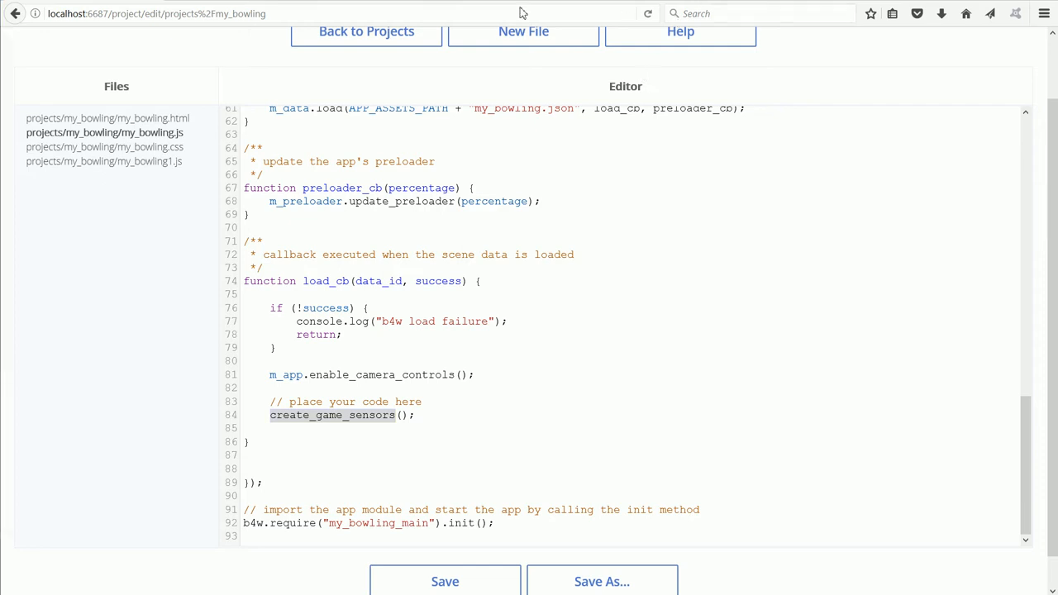
Step: Copy the whole create_game_sensors function from the skittles script for line 88 of my_bowling.js
key(alt+Tab)
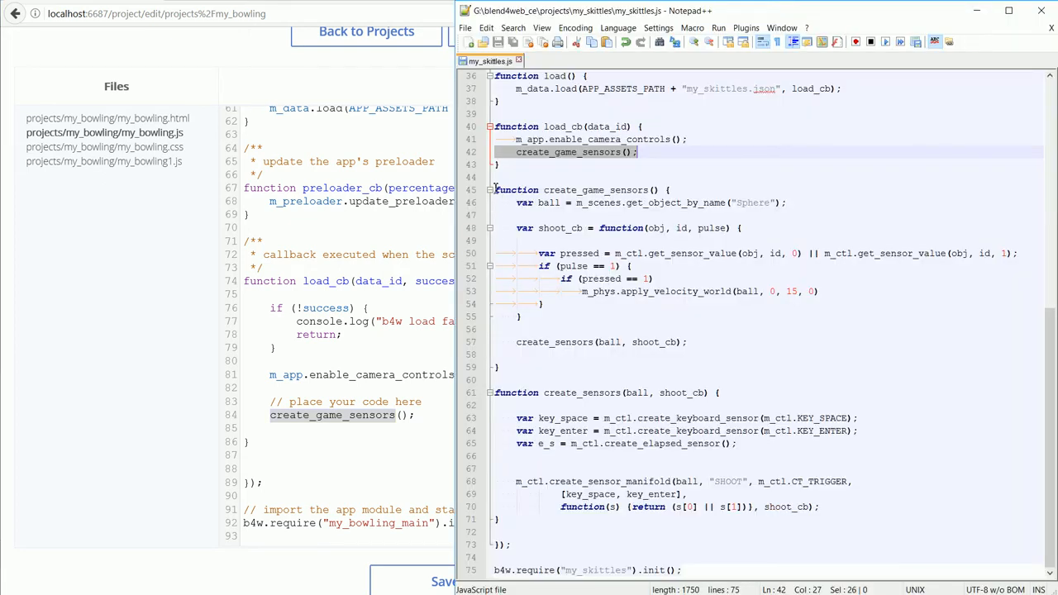
drag(494, 190, 496, 378)
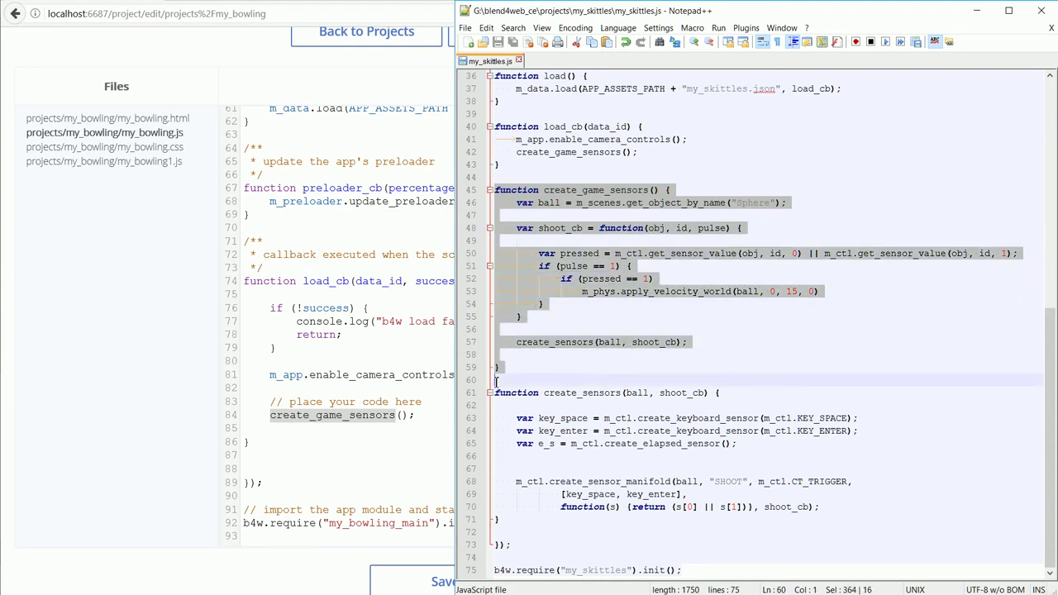
right_click(546, 276)
click(579, 294)
click(245, 469)
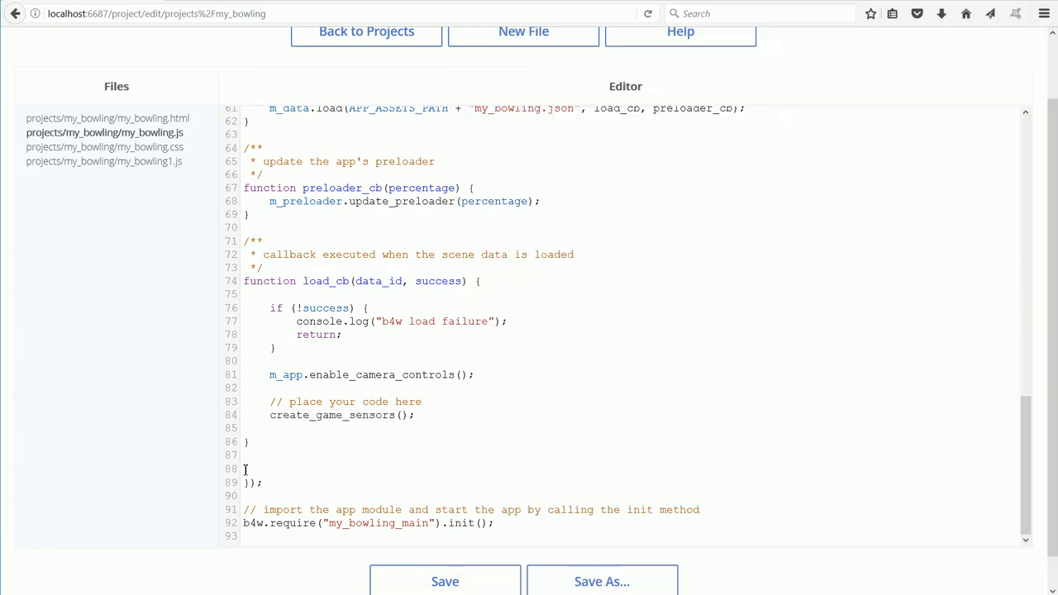
Step: Paste create_game_sensors at line 88 of my_bowling.js and point out its create_sensors call
right_click(246, 469)
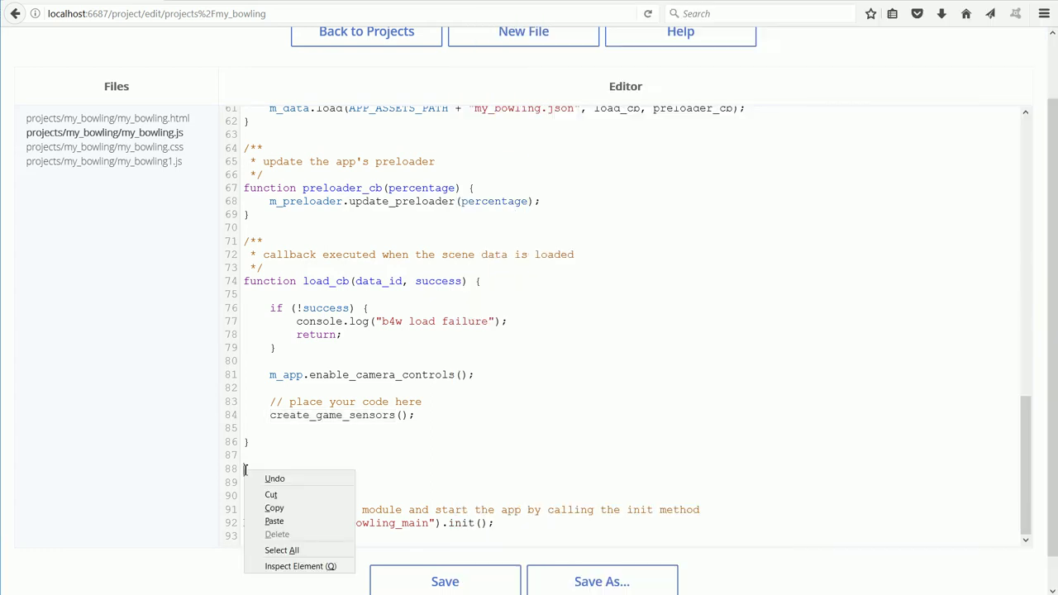
click(282, 523)
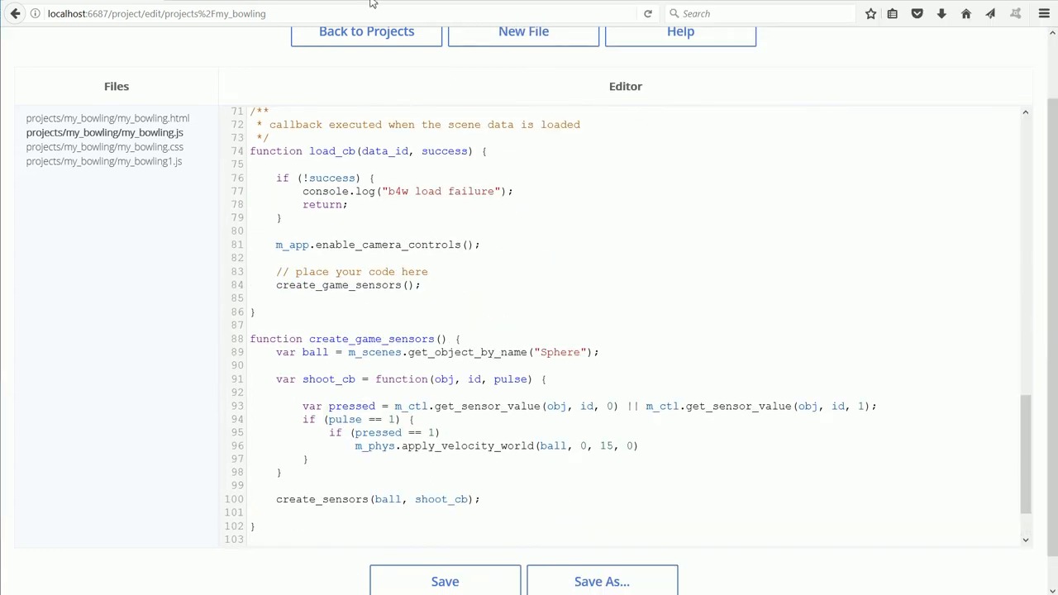
drag(276, 499, 489, 501)
drag(276, 500, 369, 501)
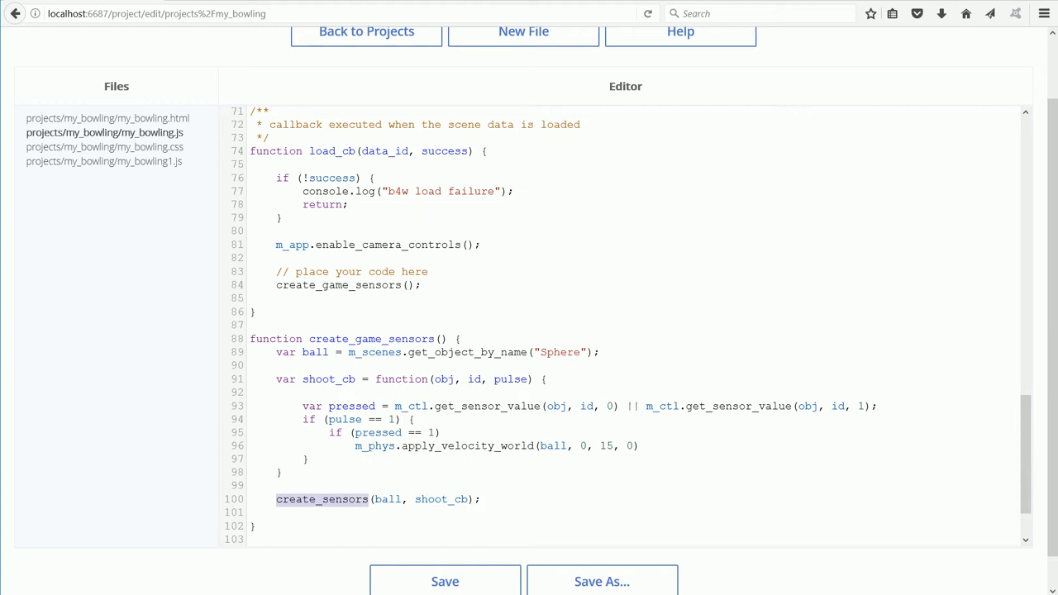
Step: Copy the create_sensors function (lines 61-71) from the skittles script in Notepad++
key(alt+Tab)
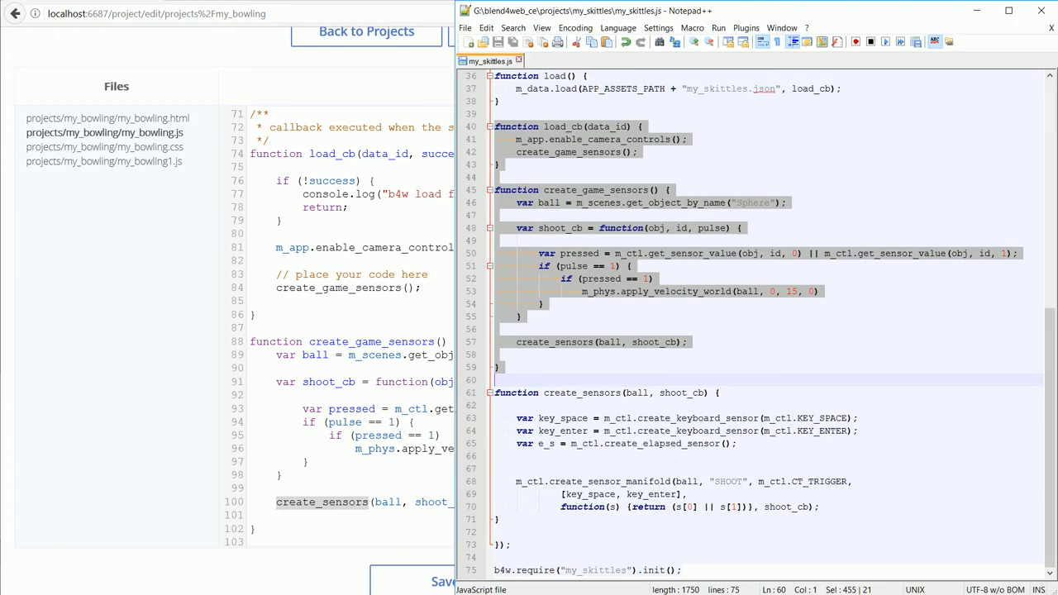
drag(495, 393, 494, 525)
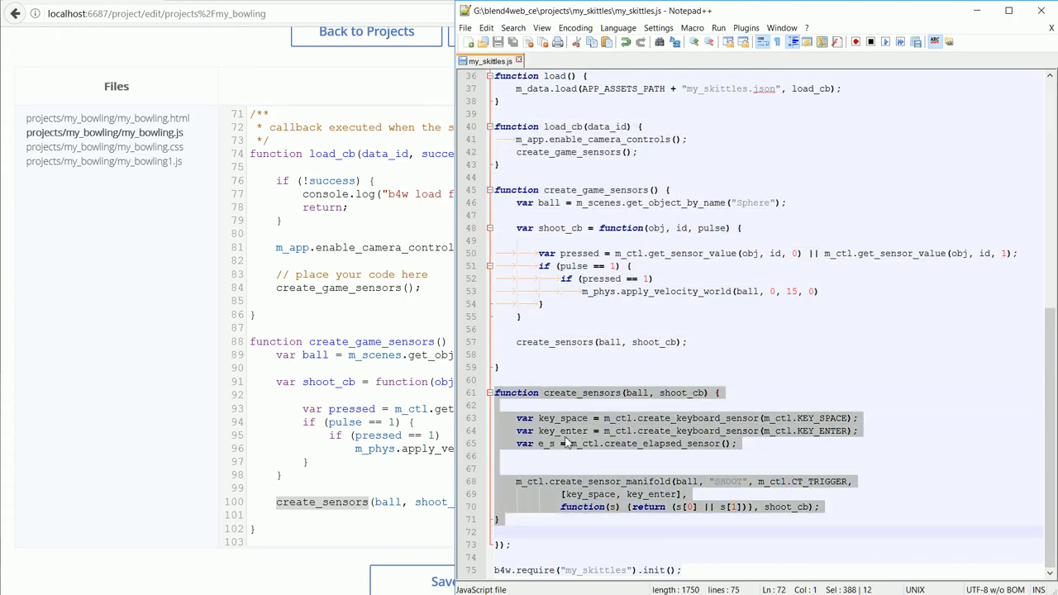
right_click(573, 430)
click(605, 454)
Step: Paste create_sensors at line 103 of my_bowling.js, add a separating blank line and save the script
click(270, 533)
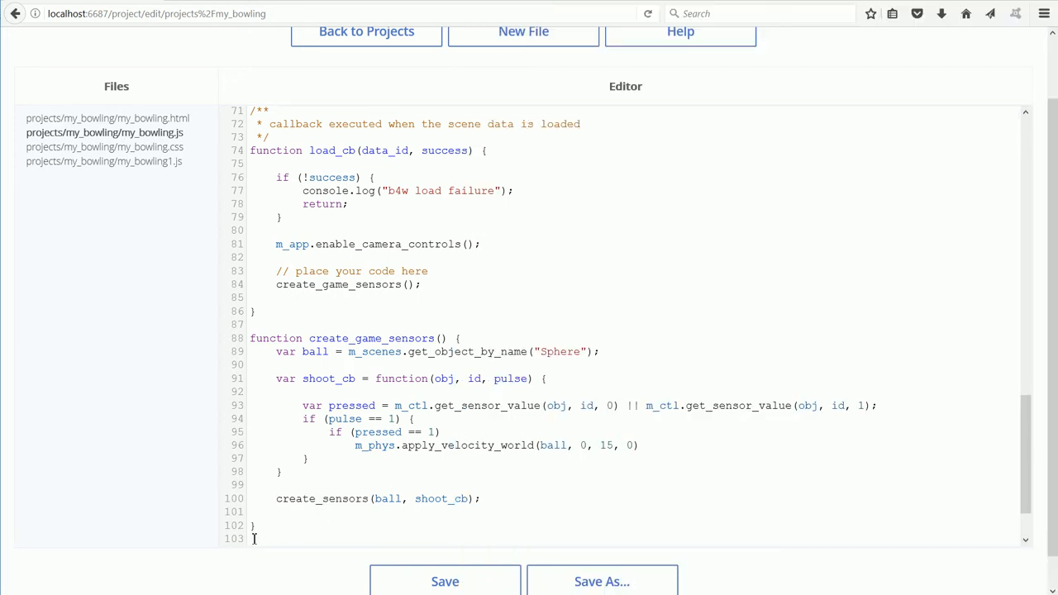
right_click(255, 538)
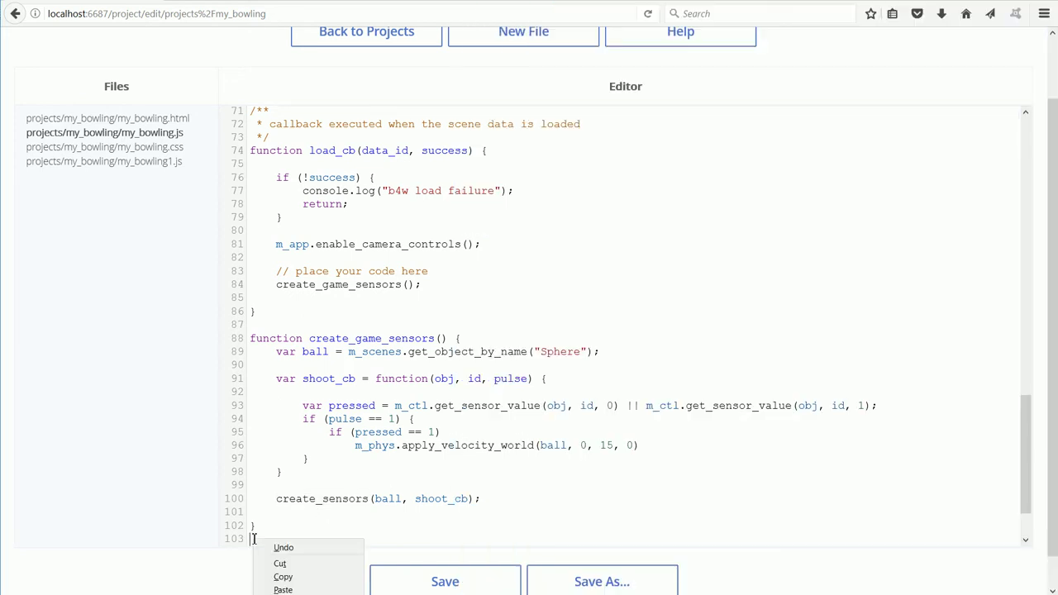
click(279, 586)
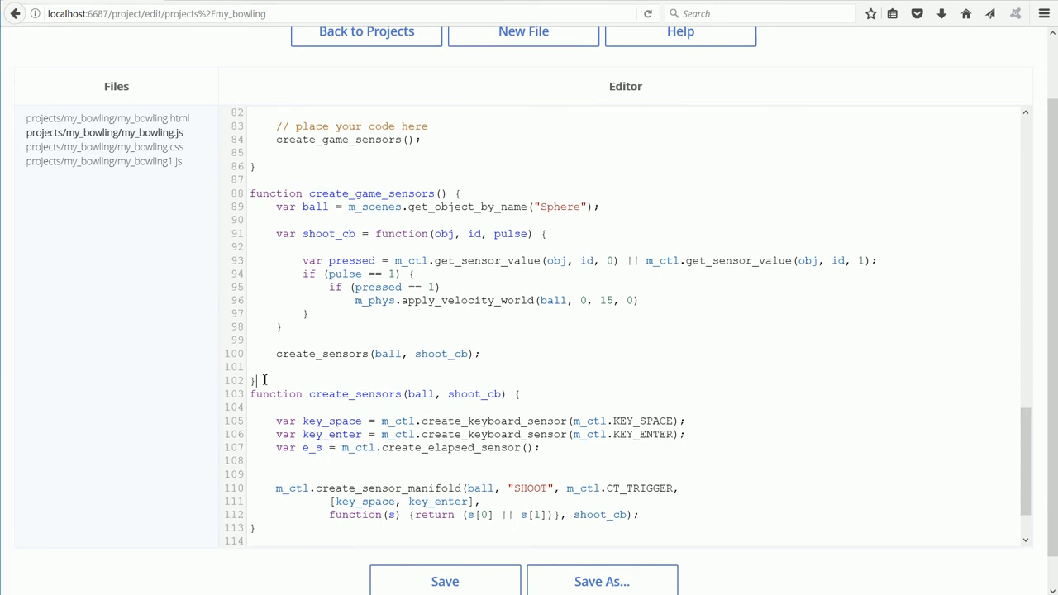
key(Return)
drag(1025, 463, 1025, 496)
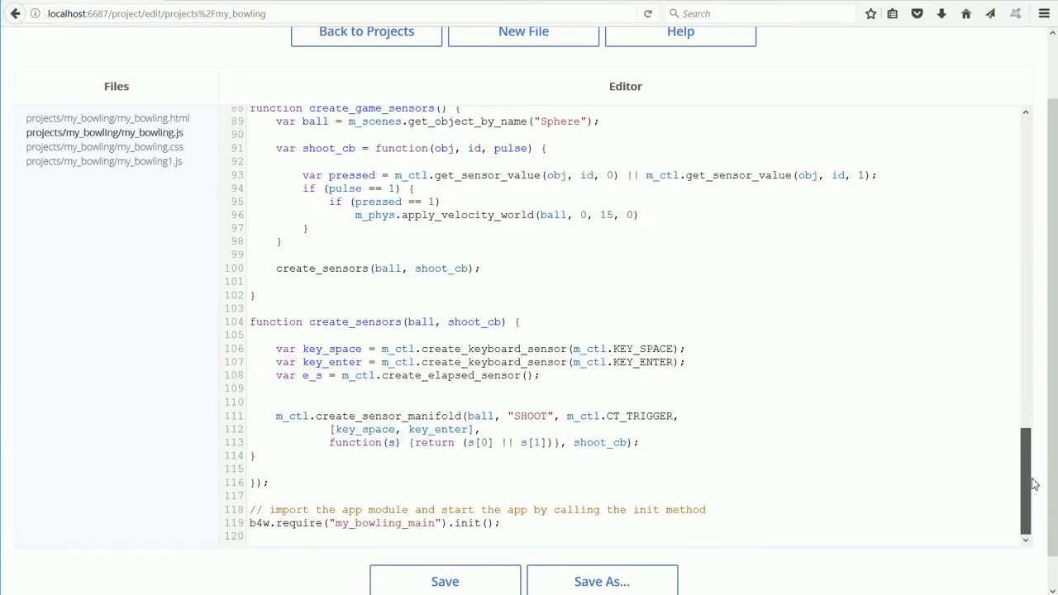
click(453, 583)
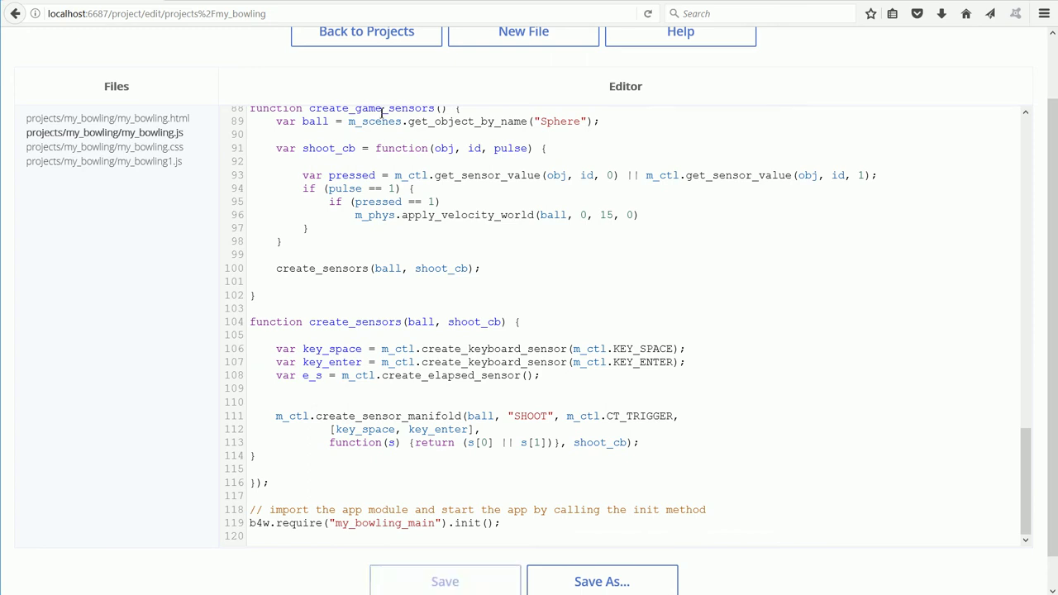
Step: Run the updated my_bowling app, launch the ball into the pins with Space and go back to the project list
click(337, 37)
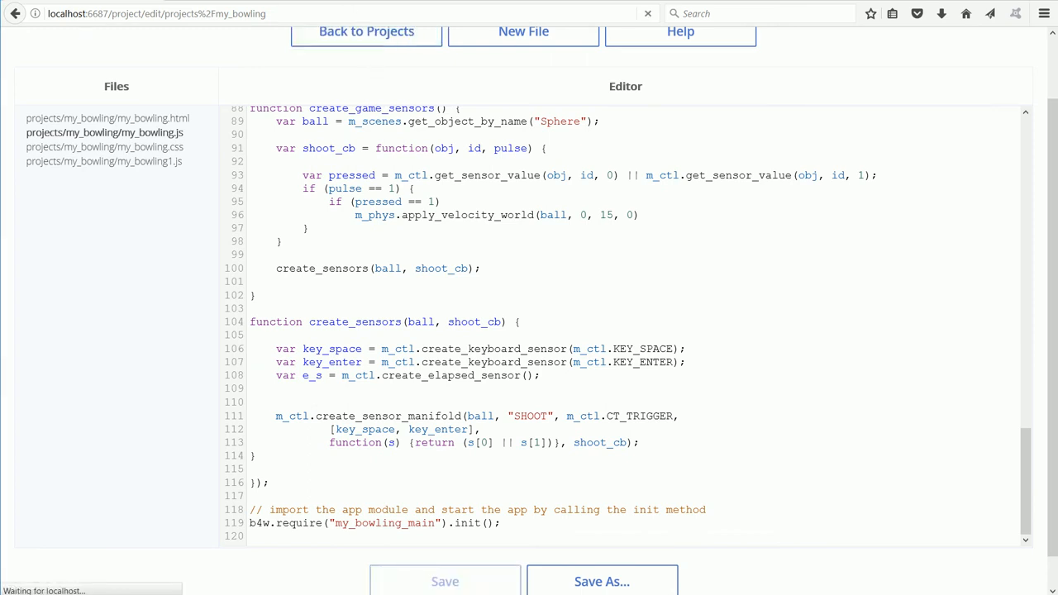
drag(1052, 91, 1050, 355)
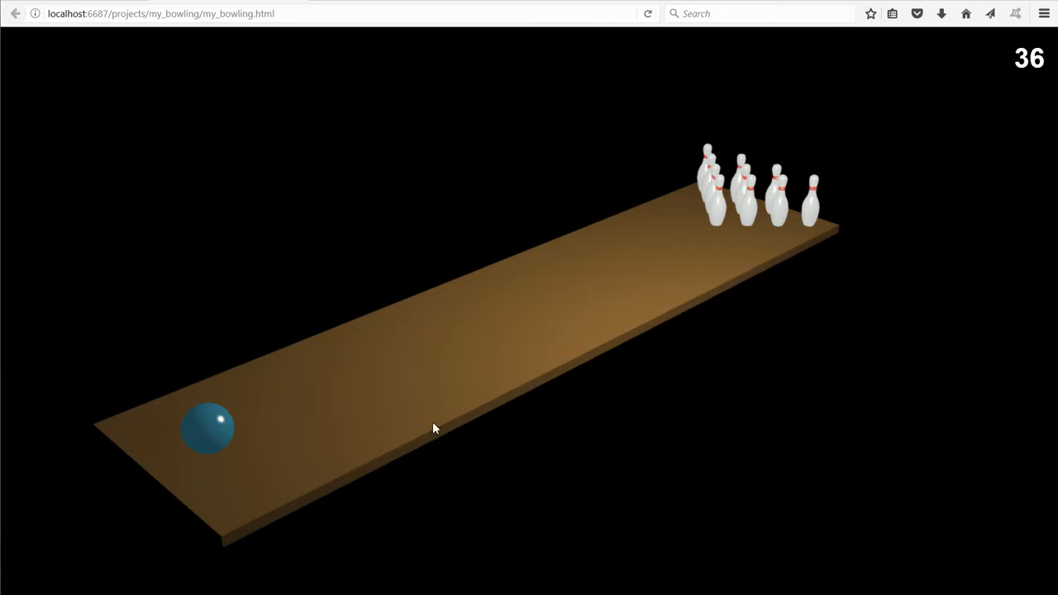
drag(550, 436, 625, 398)
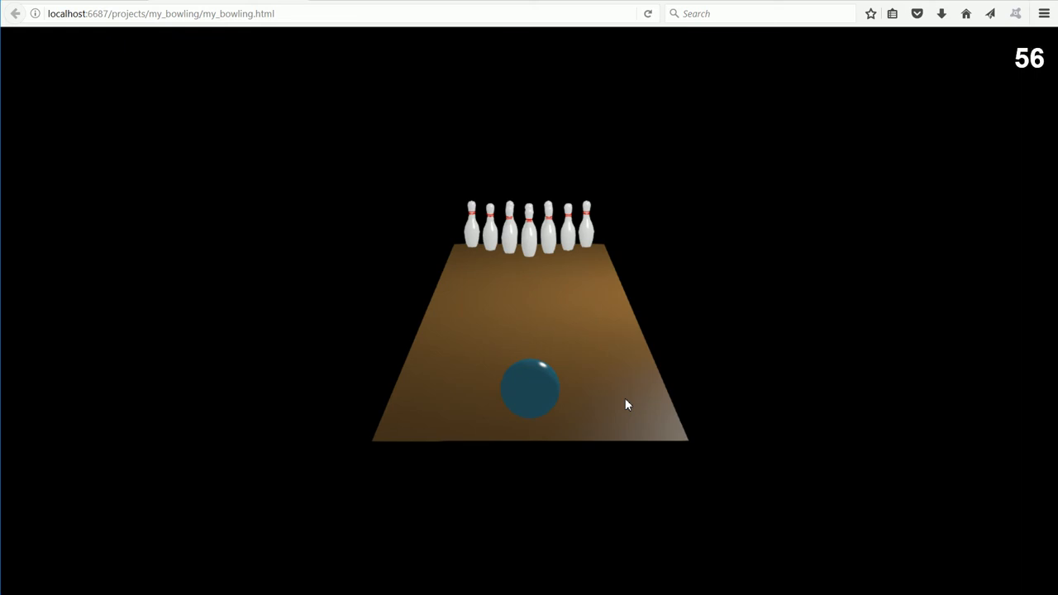
key(space)
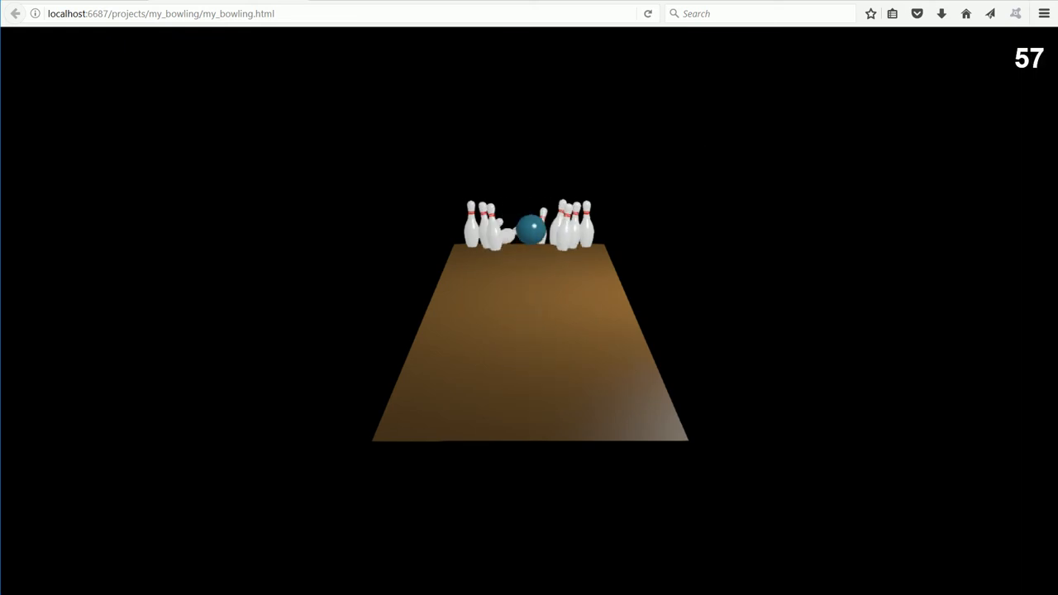
key(alt+Left)
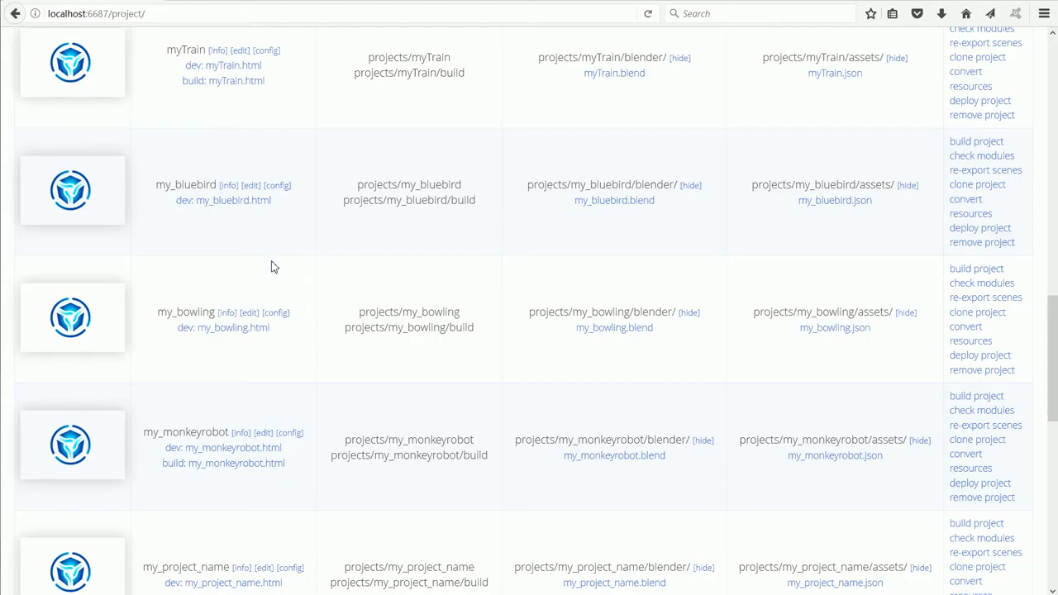
Step: Reopen the my_bowling source editor listing my_bowling.js and my_bowling1.js
click(249, 312)
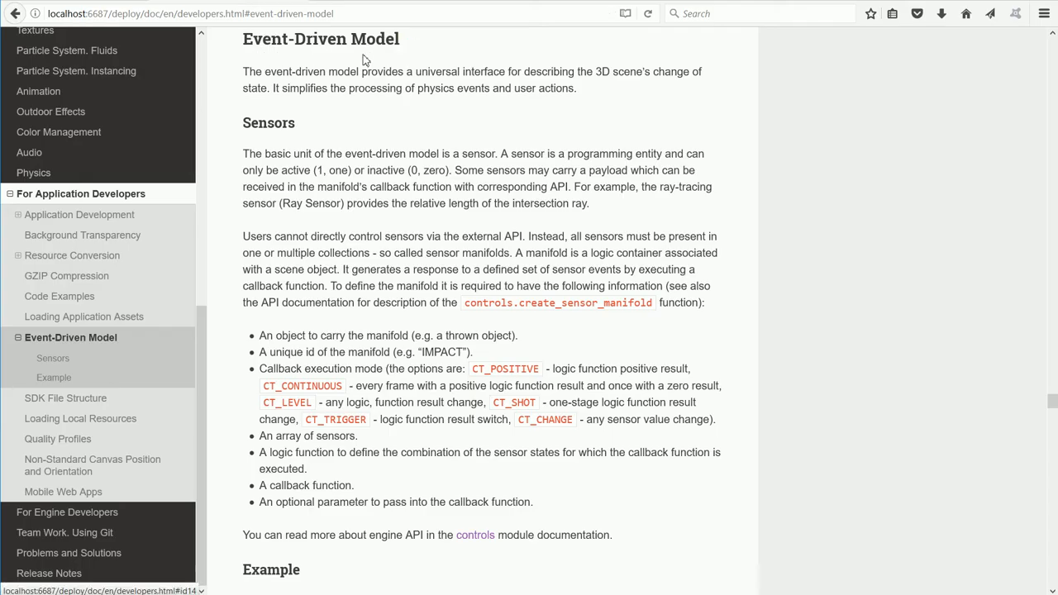
click(97, 2)
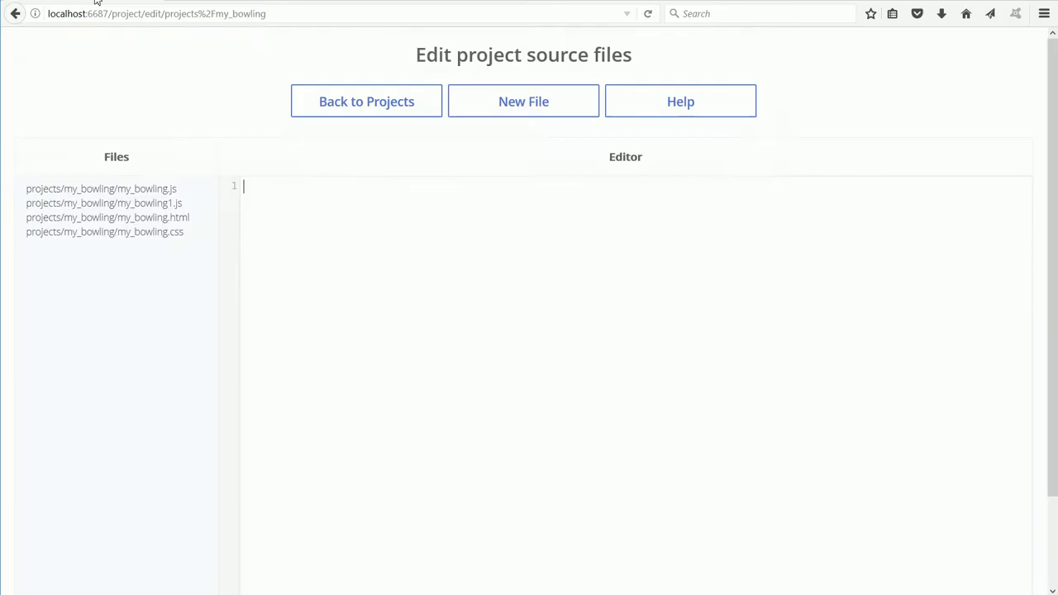
Step: Open my_bowling.js and point out create_game_sensors, the Sphere object name and the ball variable on line 89
click(138, 190)
drag(1024, 238, 1025, 570)
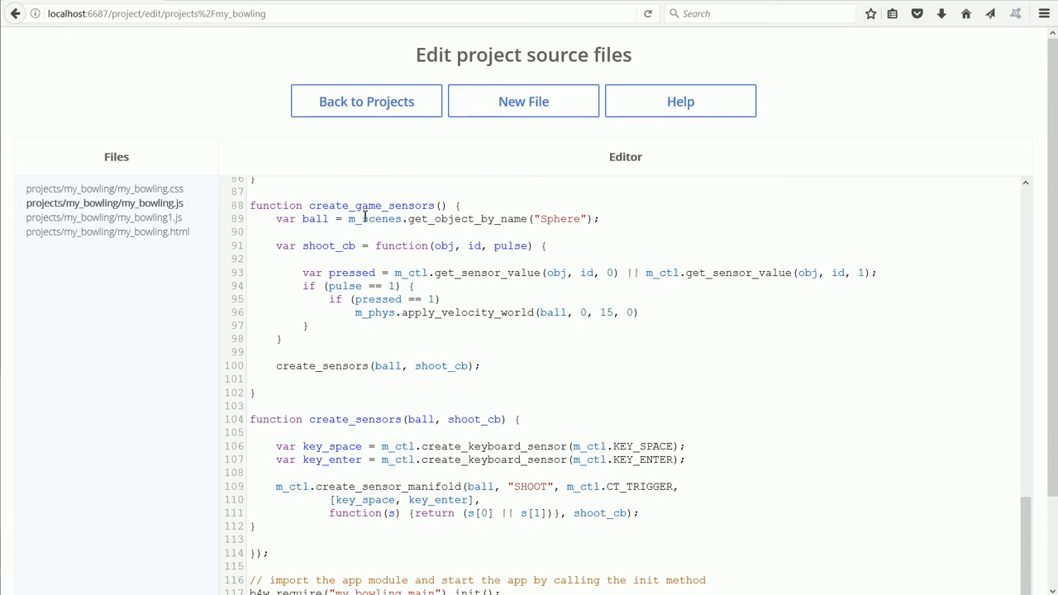
drag(308, 206, 433, 206)
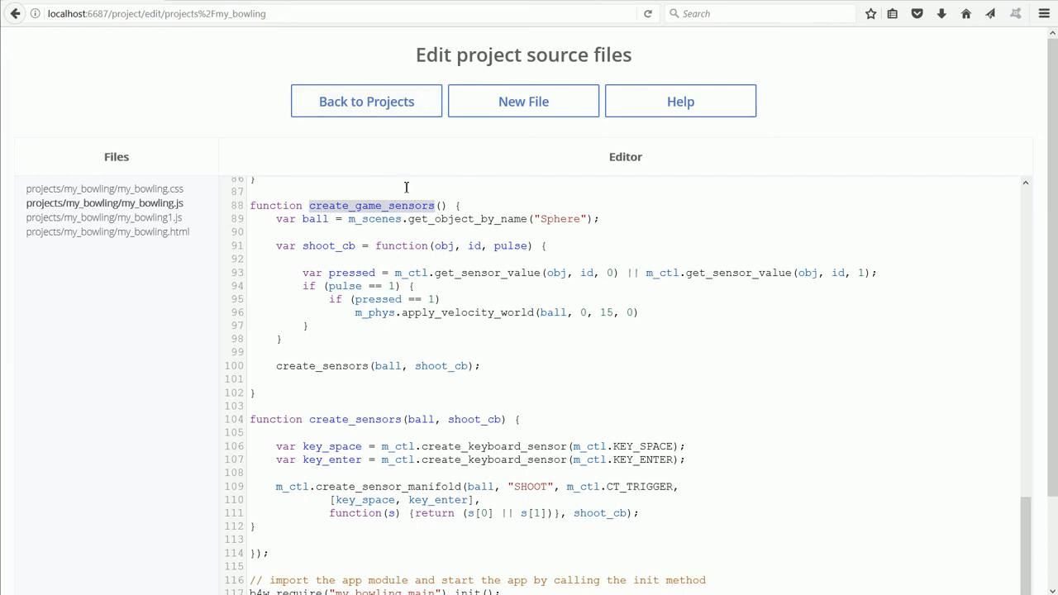
drag(407, 219, 582, 220)
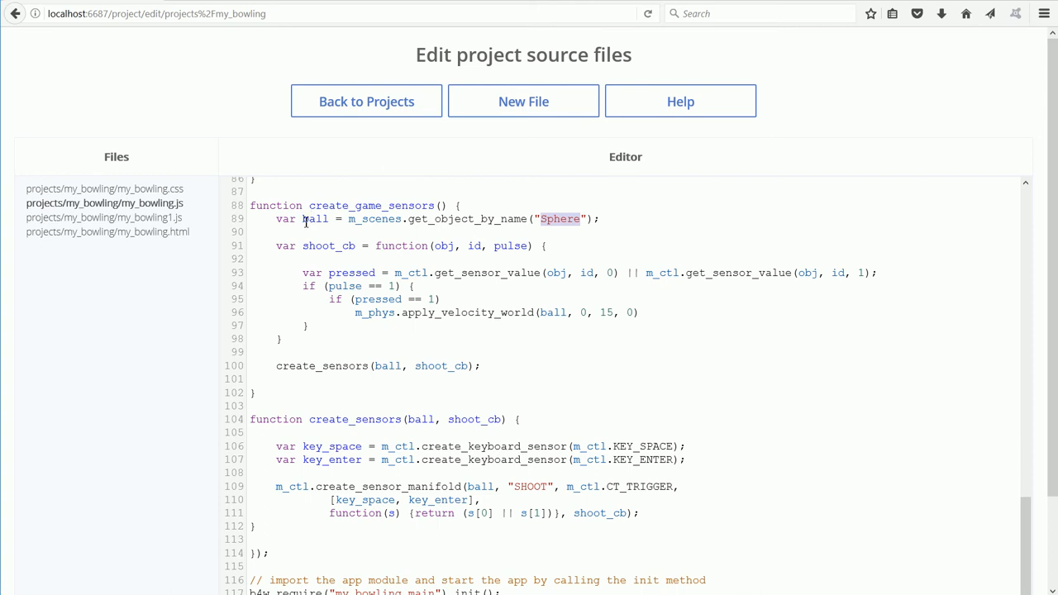
drag(302, 220, 329, 220)
Step: Highlight the shoot_cb callback block on lines 91-98 that launches the ball
click(250, 246)
drag(250, 246, 250, 349)
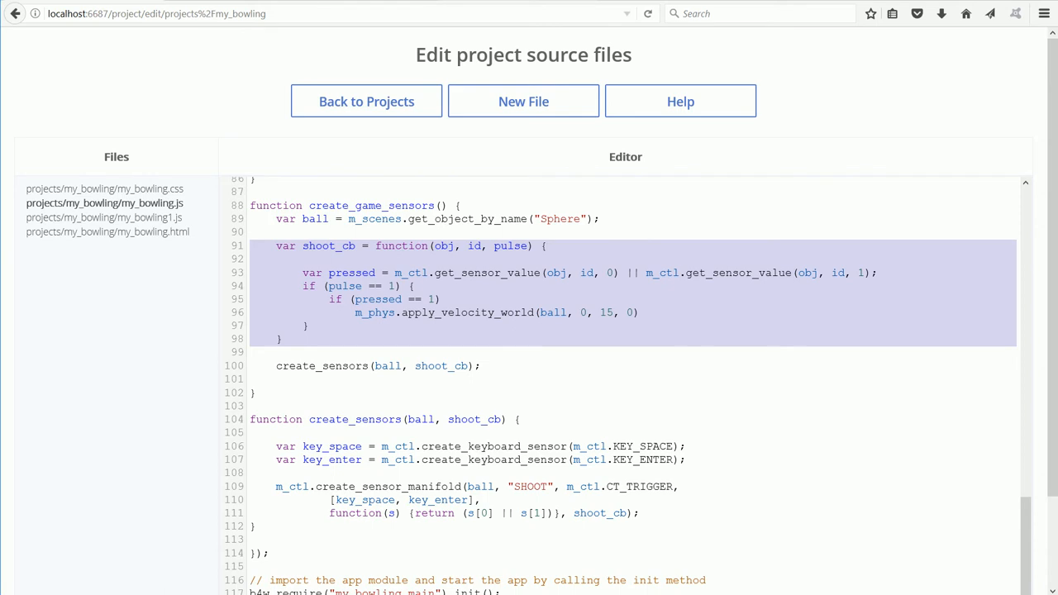
click(543, 247)
mouse_move(544, 246)
mouse_down()
mouse_move(324, 336)
mouse_move(312, 327)
mouse_up()
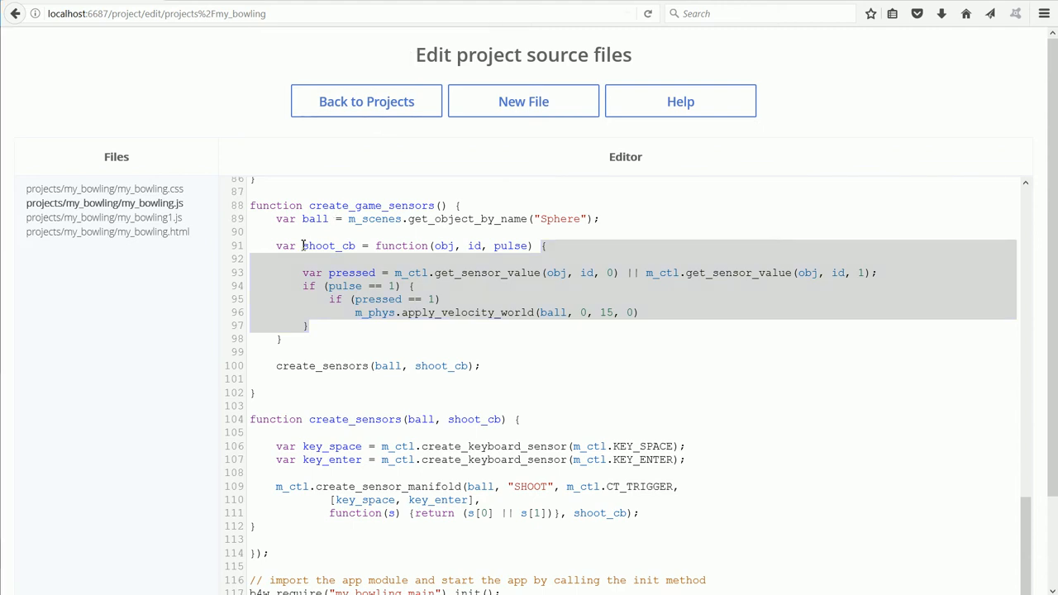
drag(303, 246, 358, 246)
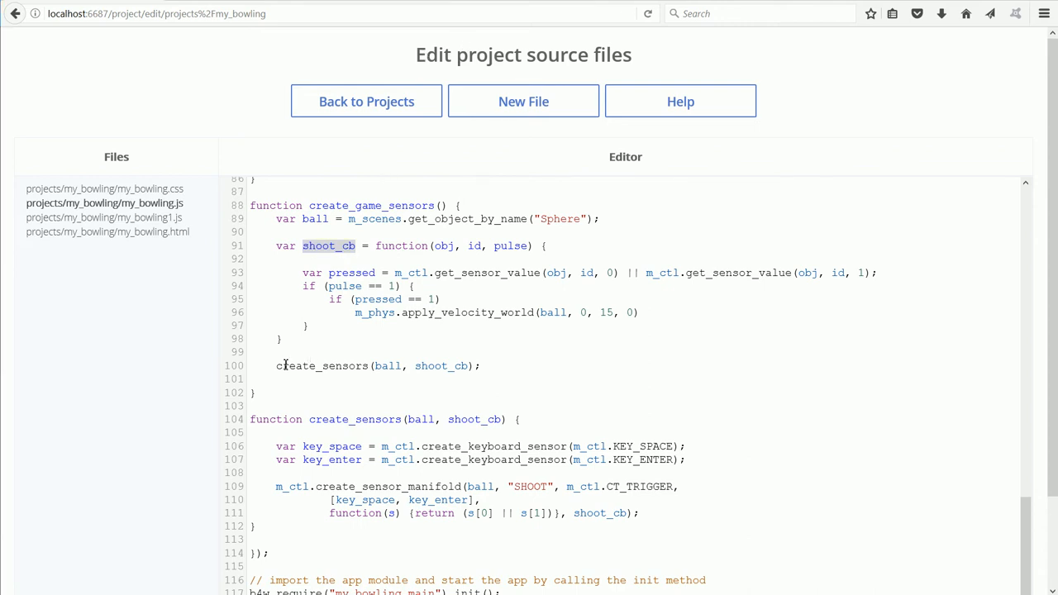
drag(276, 366, 372, 366)
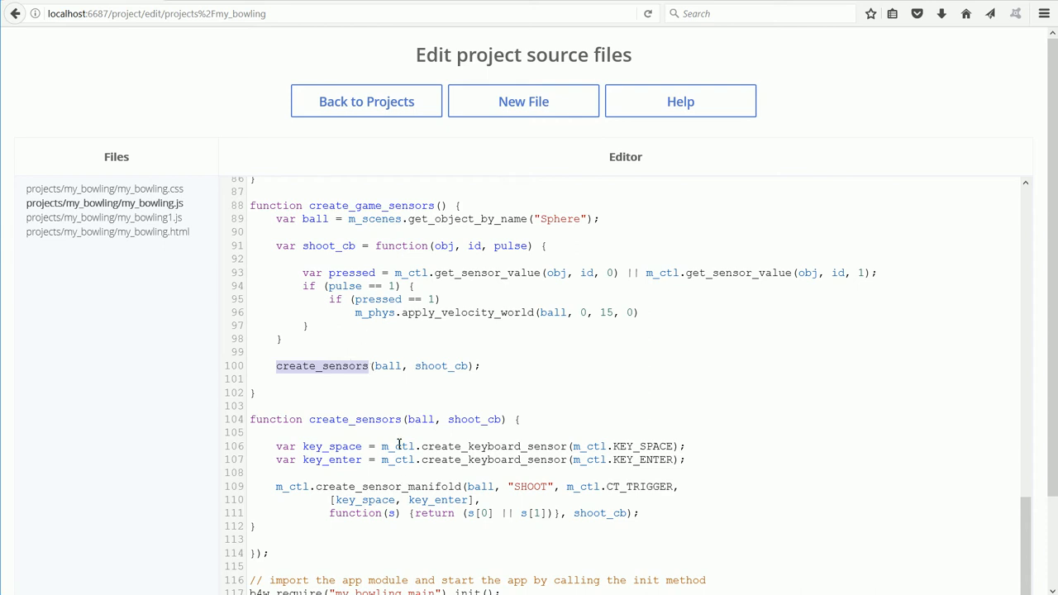
drag(386, 446, 487, 463)
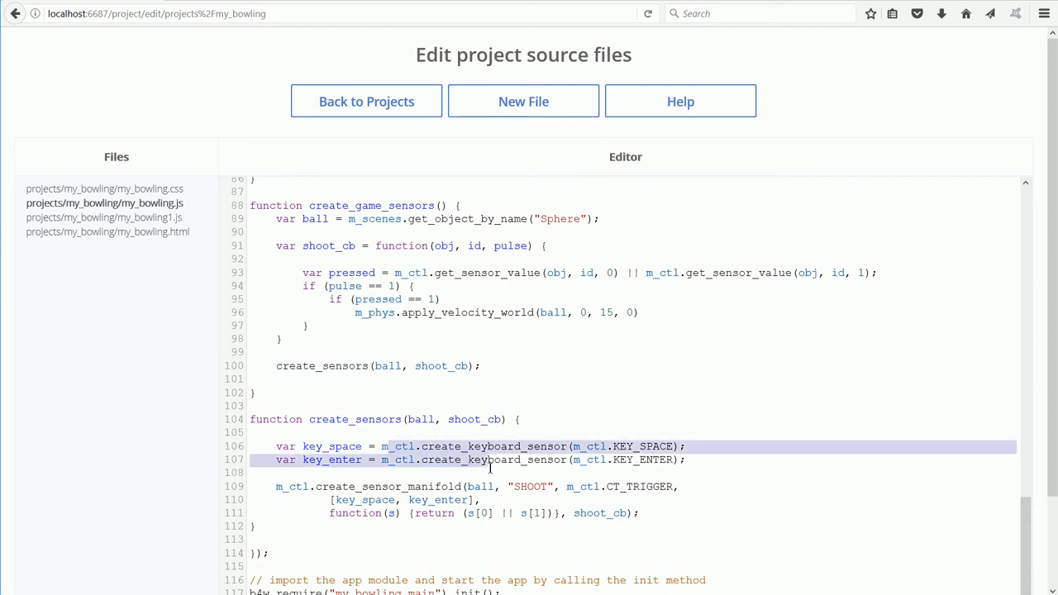
drag(362, 487, 463, 487)
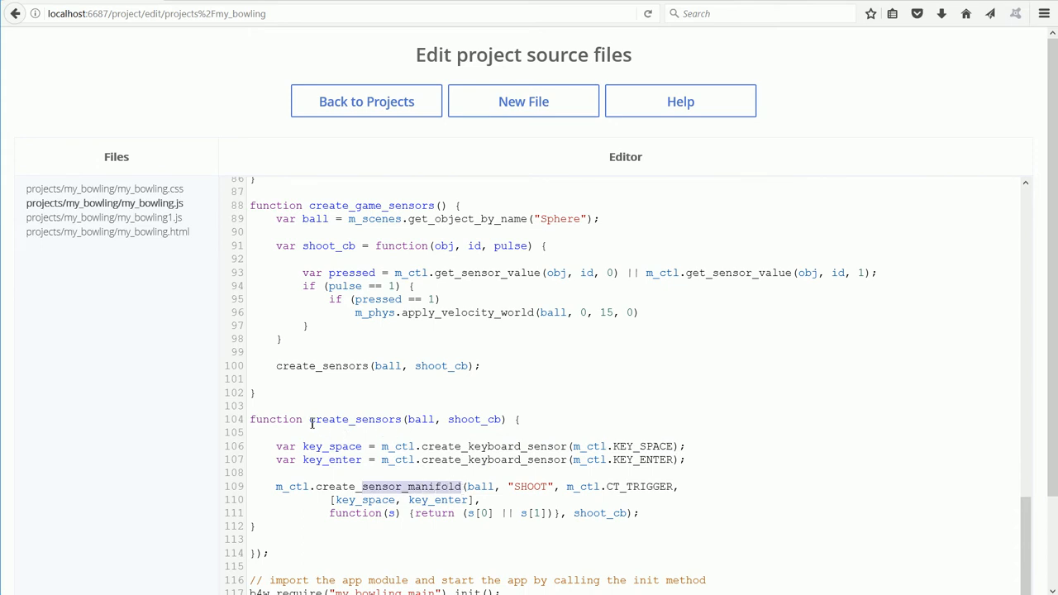
drag(310, 420, 402, 420)
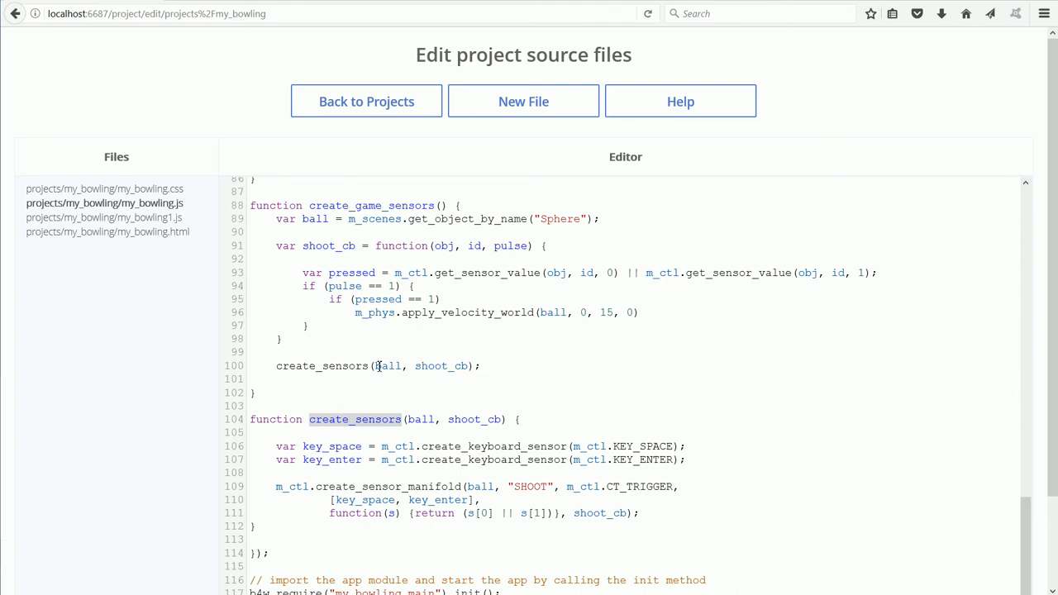
drag(376, 366, 404, 366)
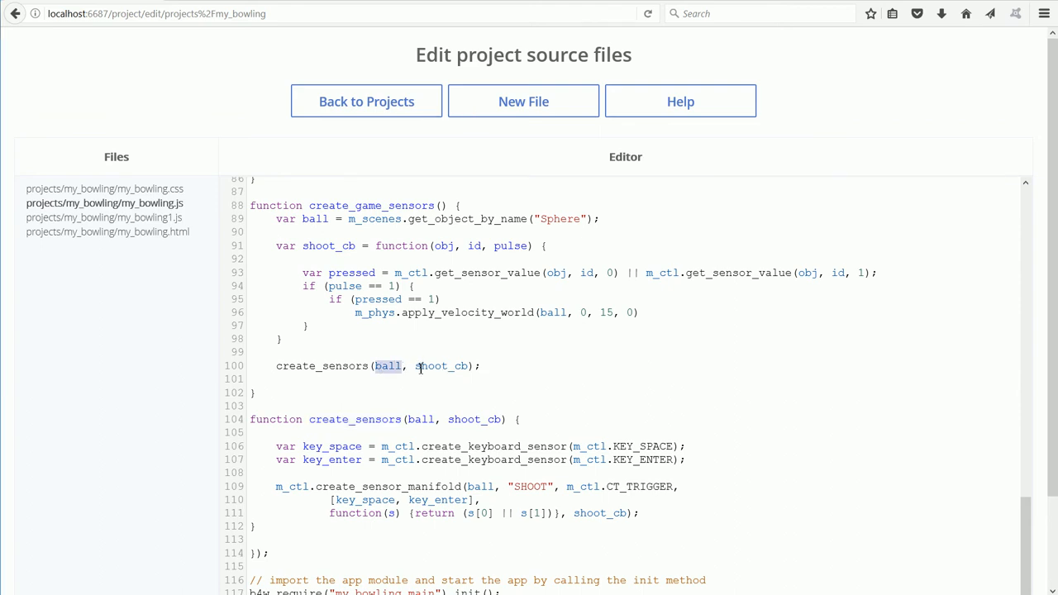
drag(416, 366, 469, 366)
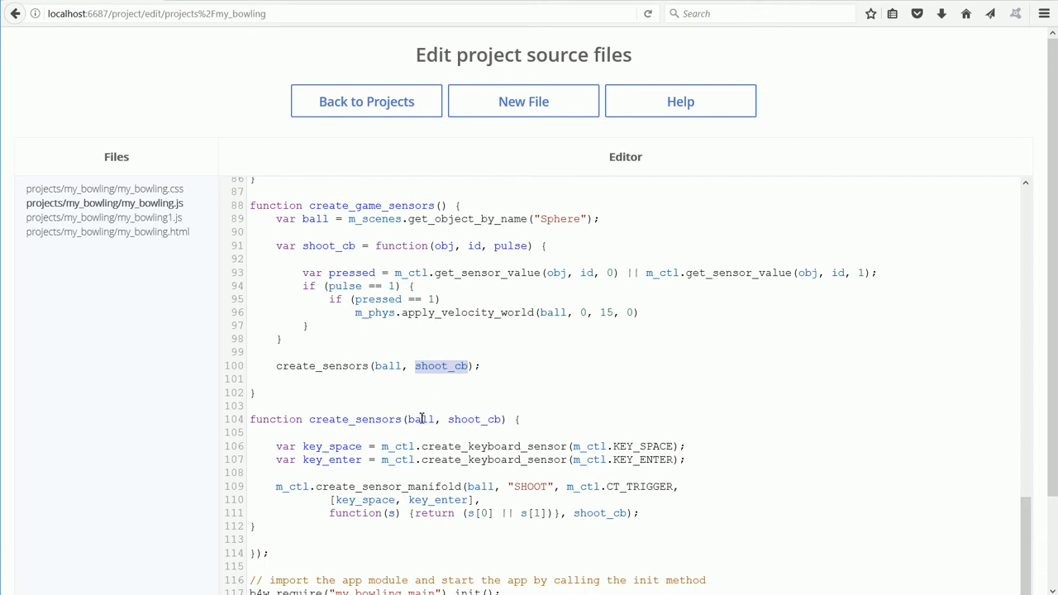
drag(408, 420, 501, 420)
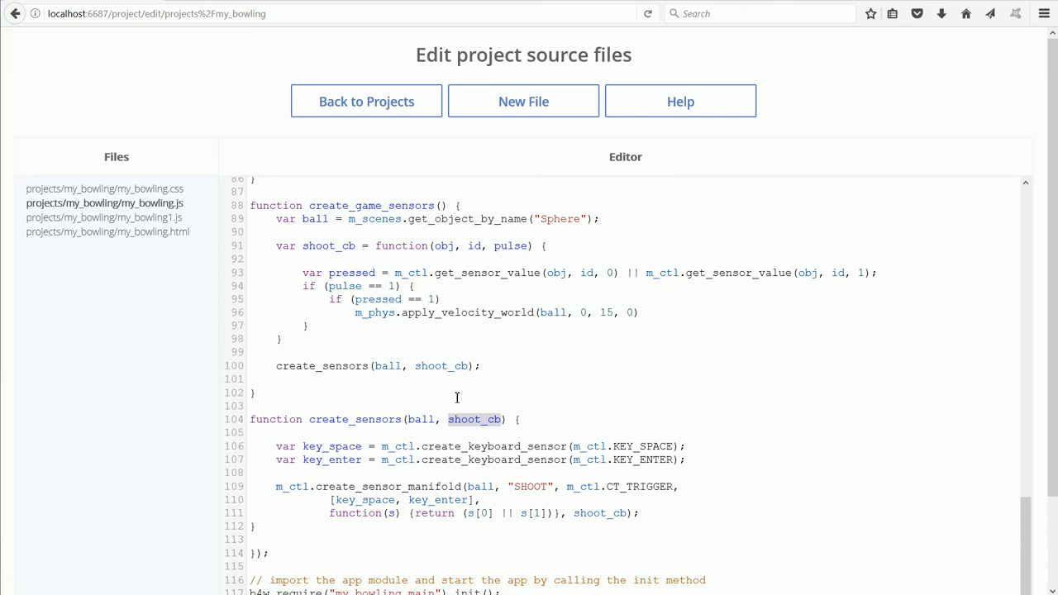
drag(422, 447, 569, 447)
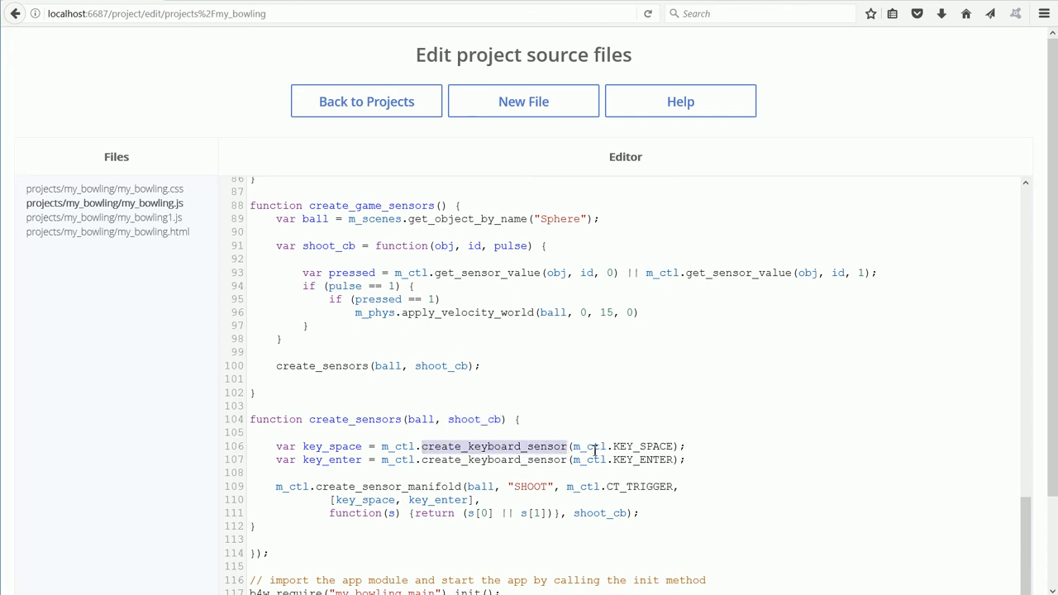
drag(613, 446, 676, 447)
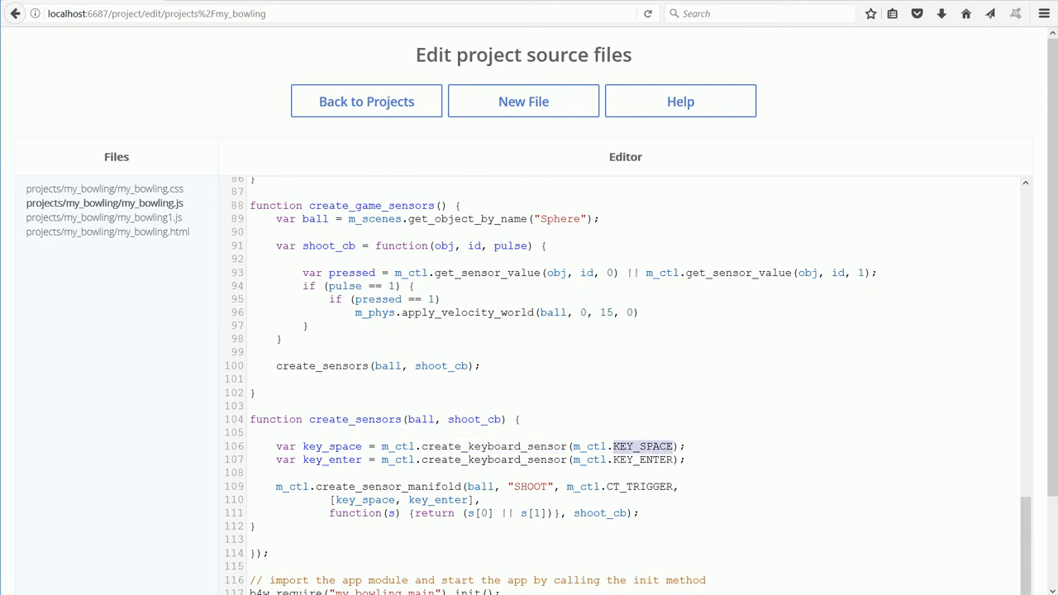
drag(303, 446, 364, 447)
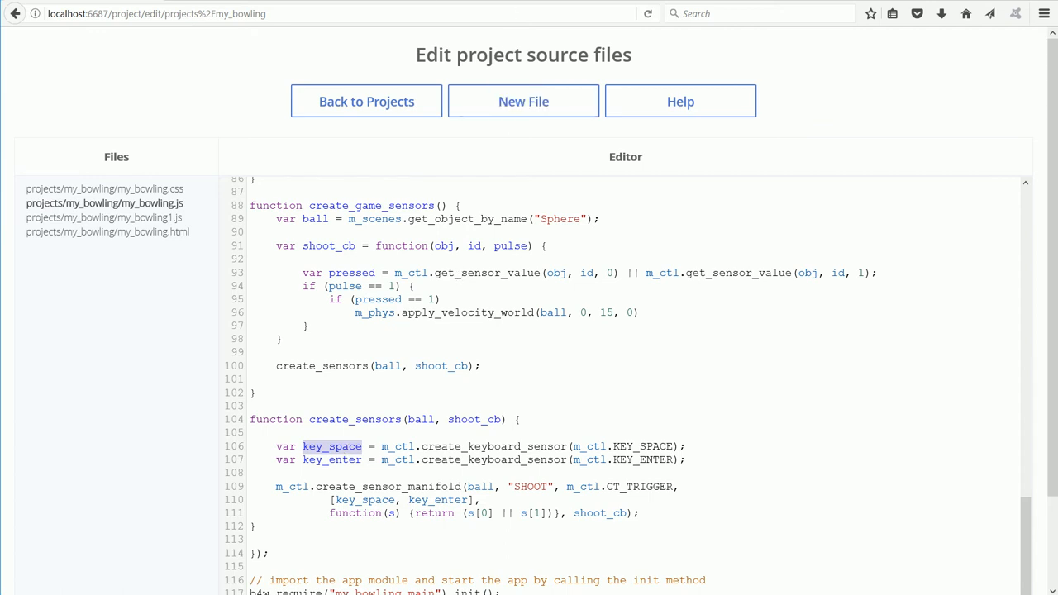
drag(613, 460, 671, 460)
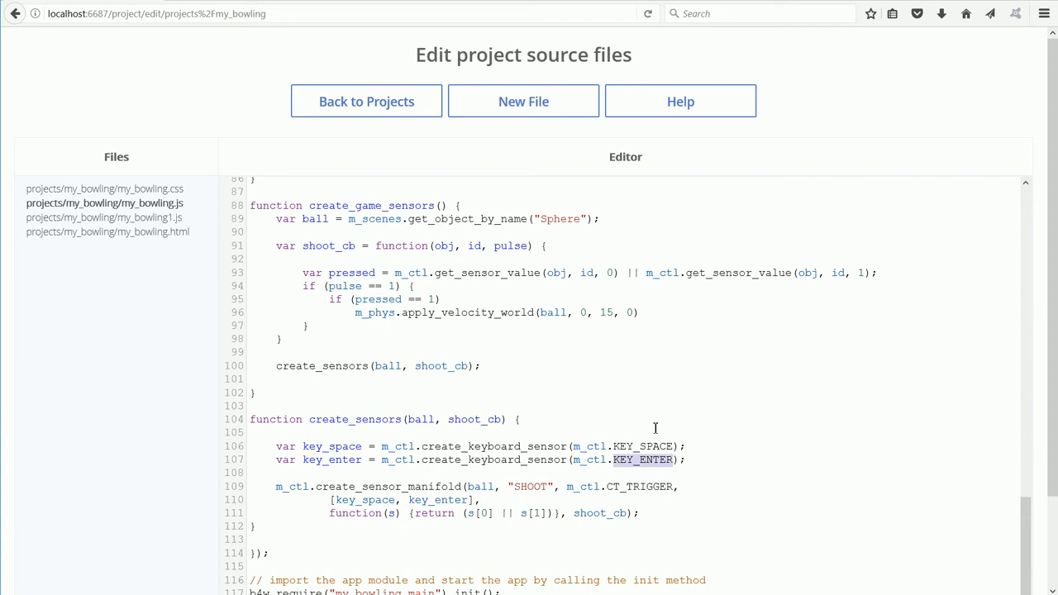
click(246, 2)
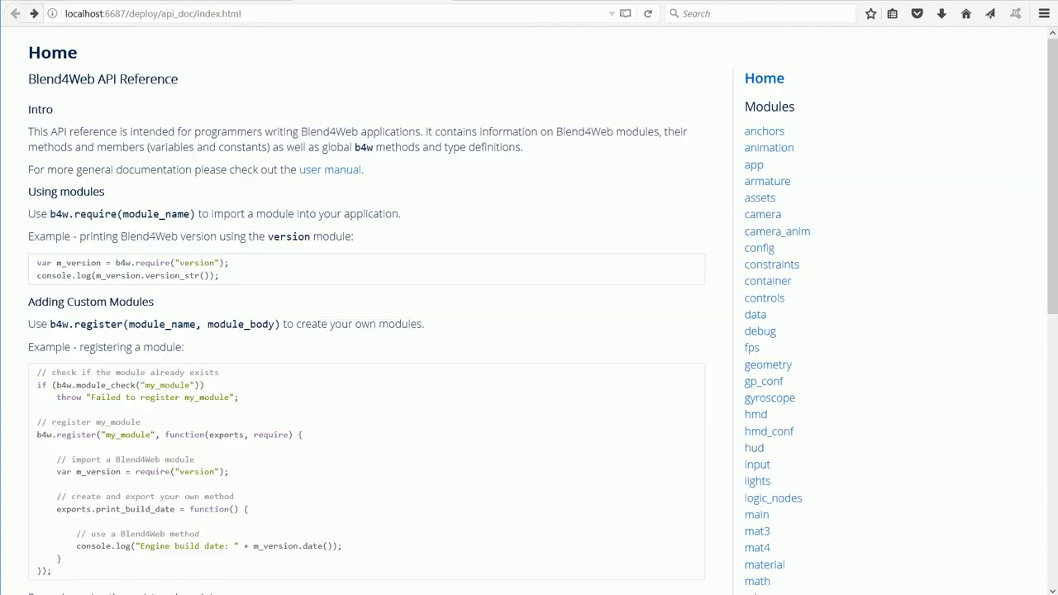
click(762, 304)
scroll(344, 394, down, 5)
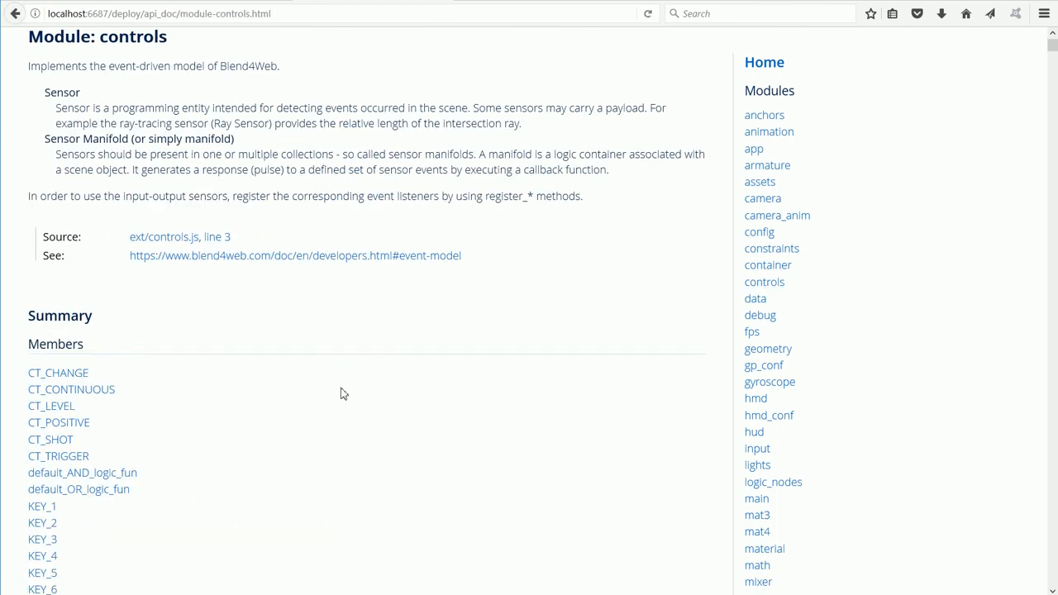
scroll(344, 394, down, 5)
scroll(344, 394, down, 3)
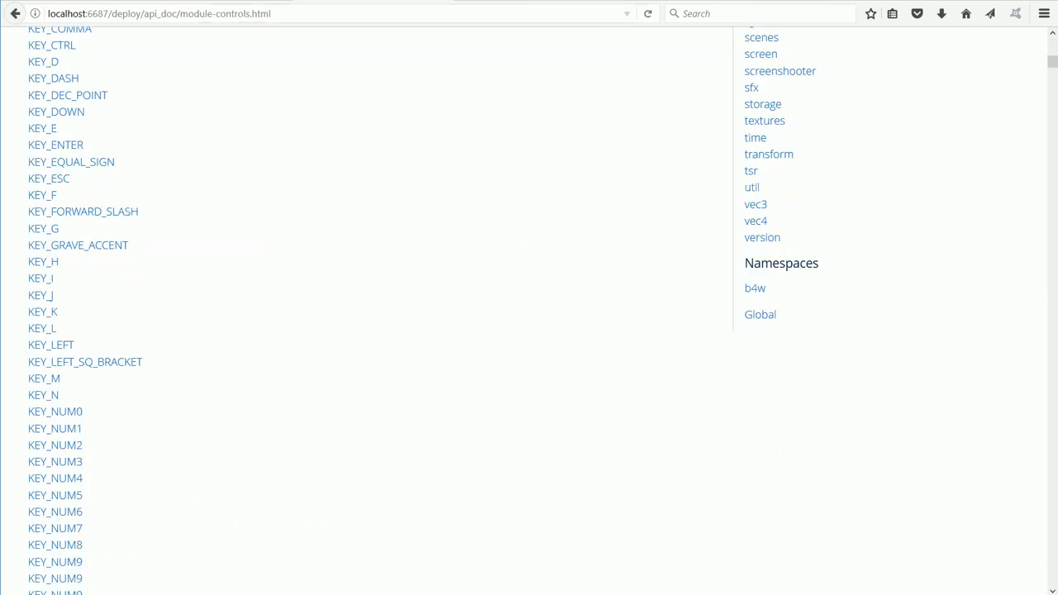
key(ctrl+Tab)
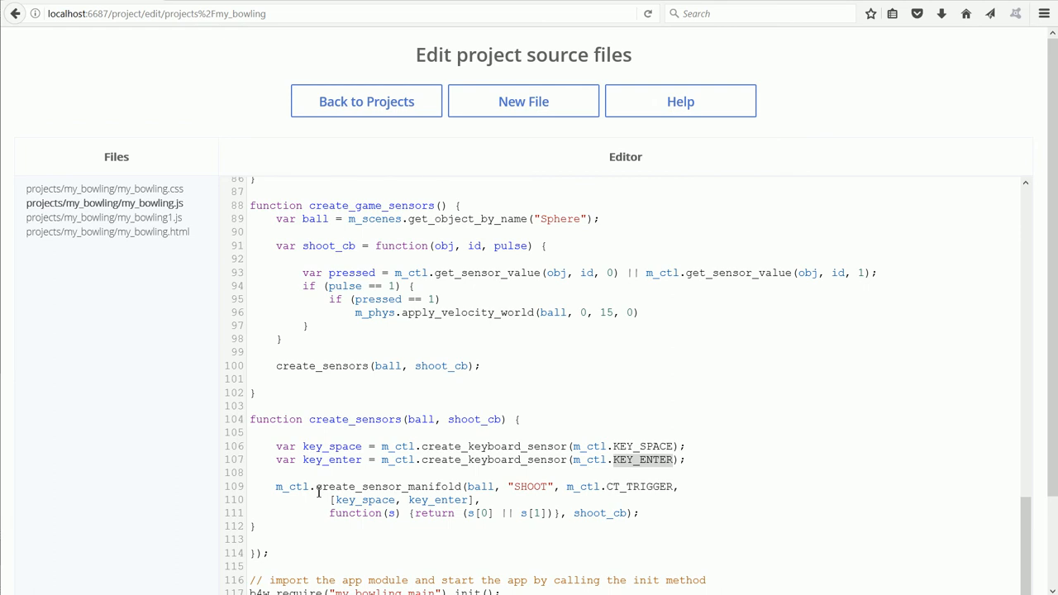
drag(316, 487, 465, 488)
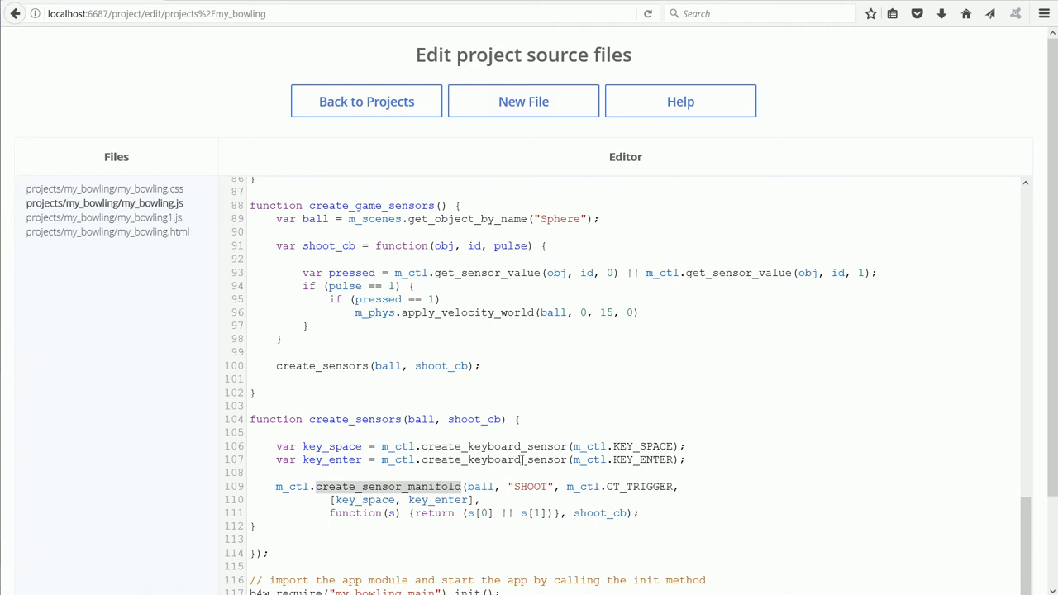
drag(515, 487, 549, 486)
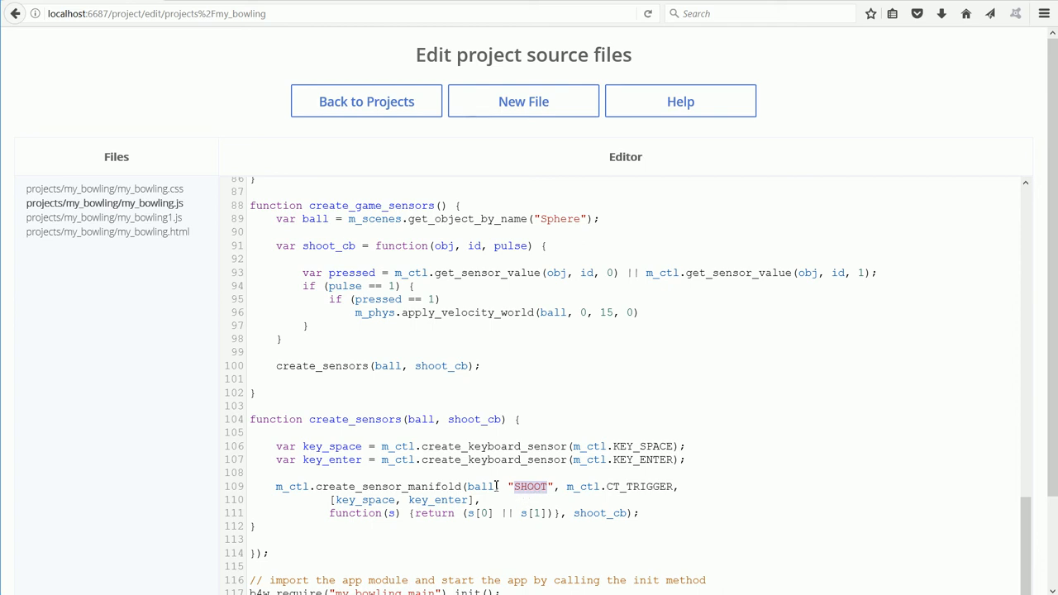
click(470, 486)
drag(470, 487, 494, 487)
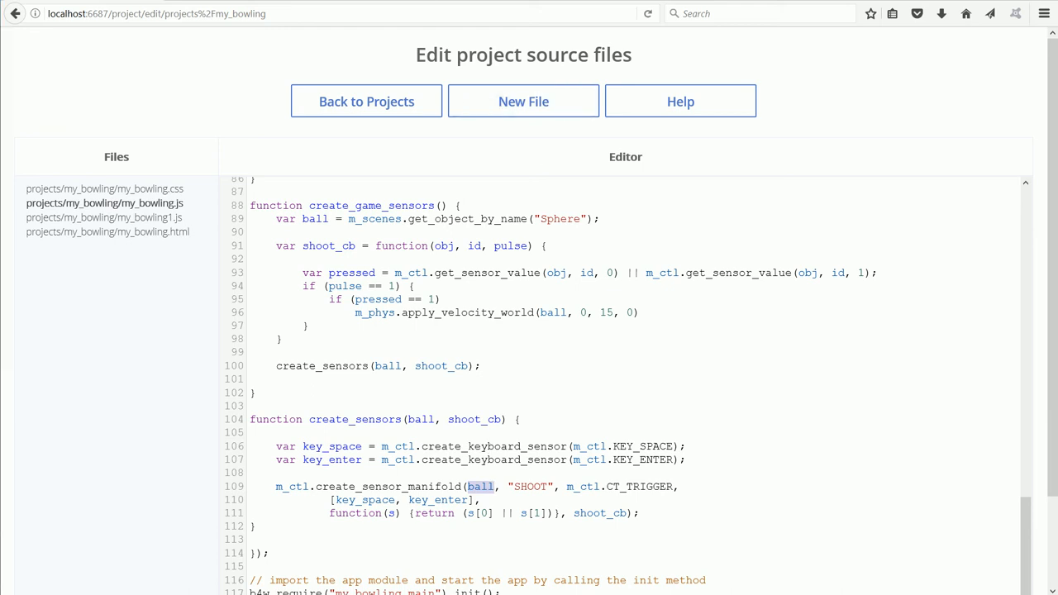
drag(607, 487, 674, 487)
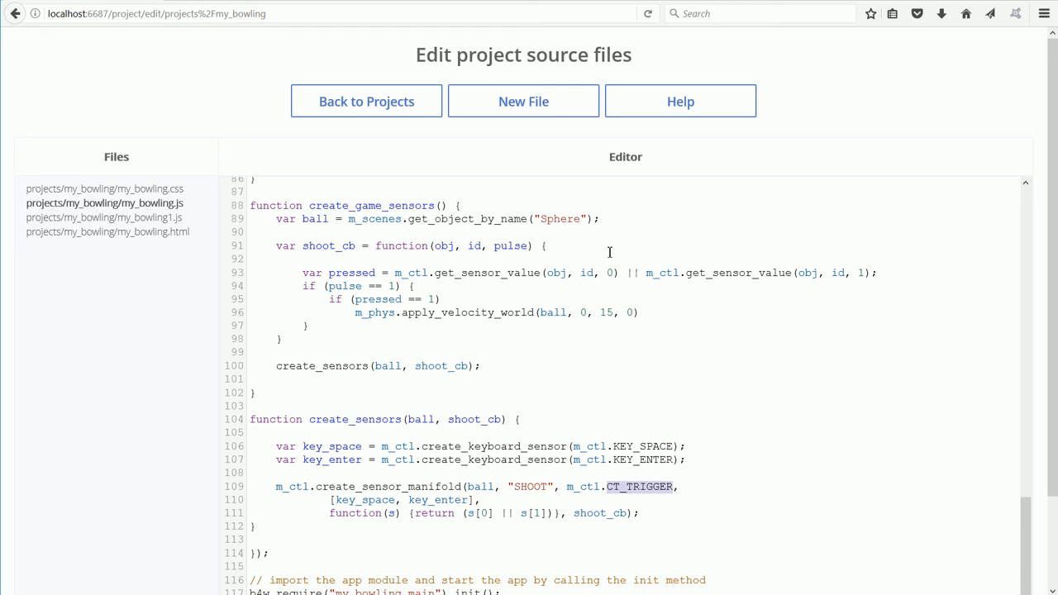
click(379, 2)
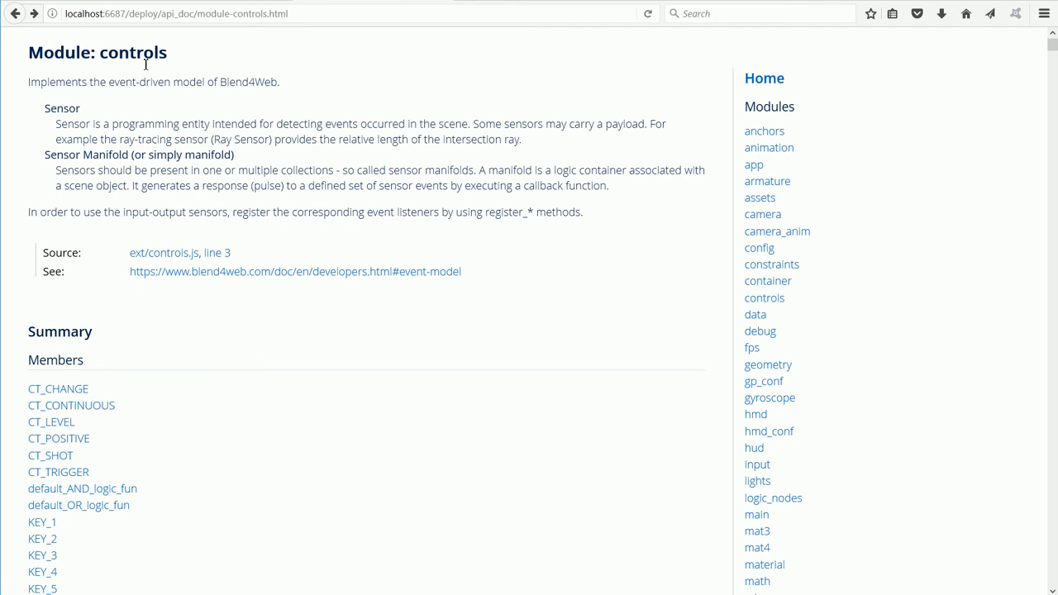
Step: Highlight 'control type', 'trigger' and 'continuous' in the CT_TRIGGER and CT_CONTINUOUS API entries
click(71, 405)
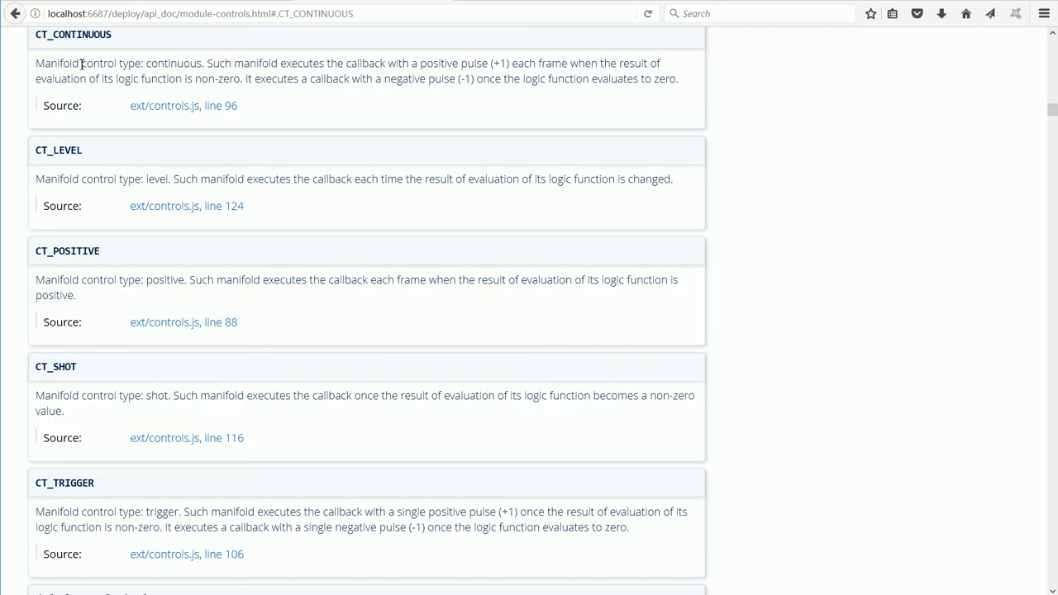
drag(82, 64, 140, 65)
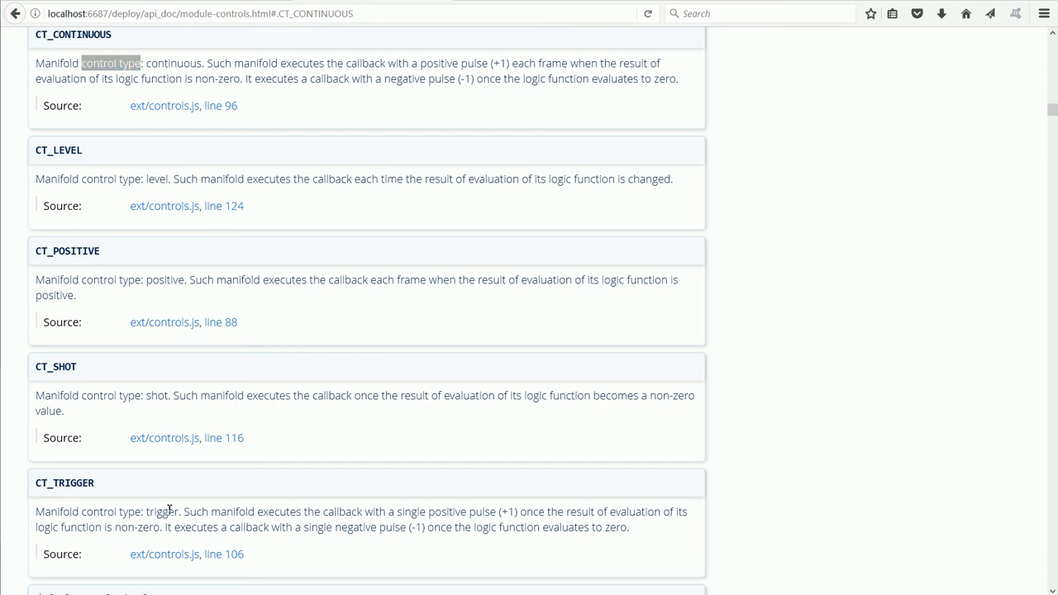
drag(145, 512, 179, 512)
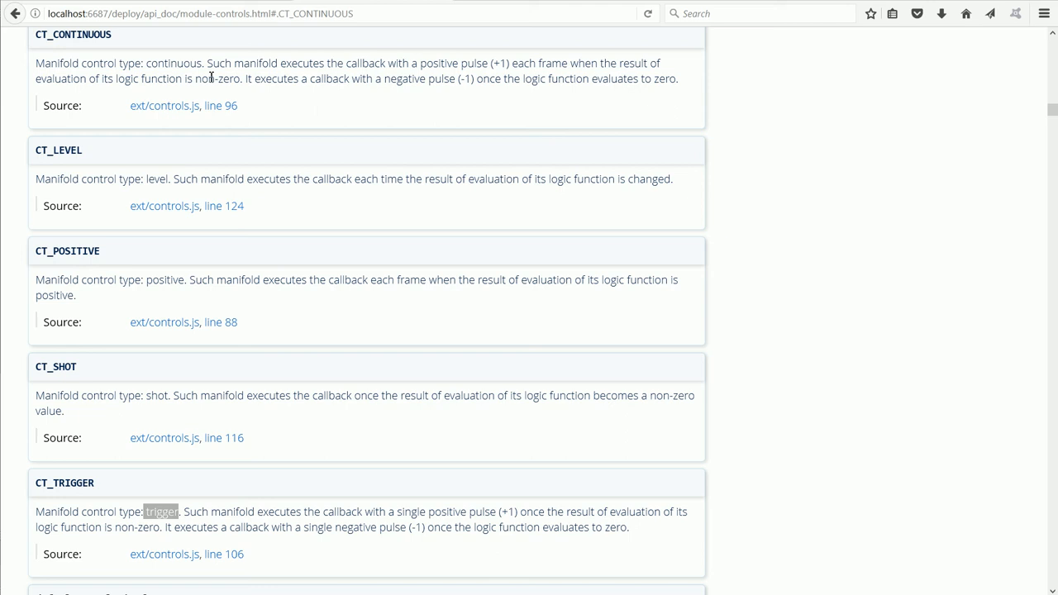
drag(147, 65, 203, 64)
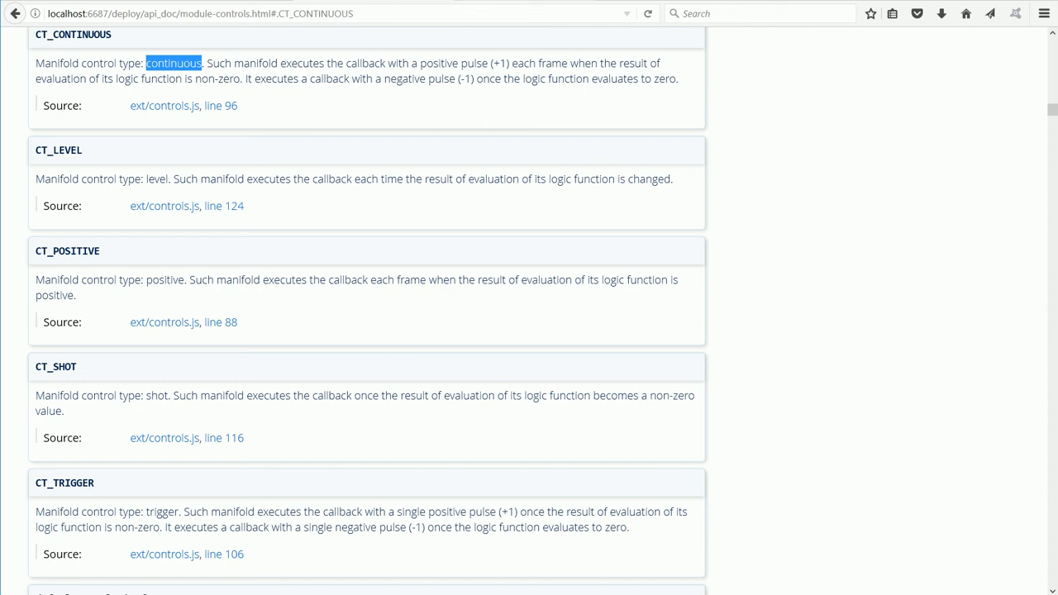
key(ctrl+Tab)
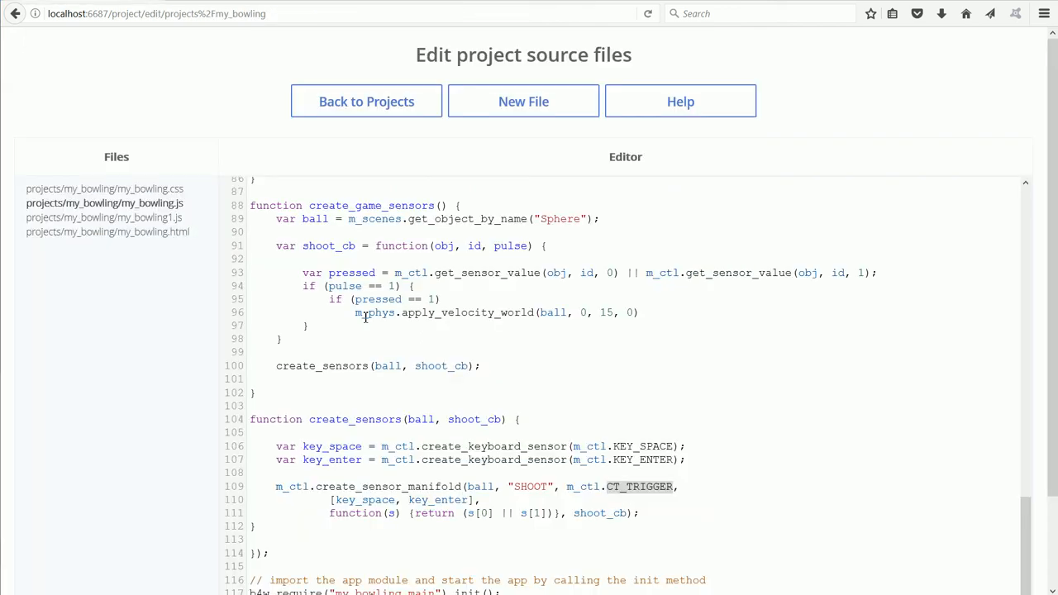
drag(331, 500, 471, 501)
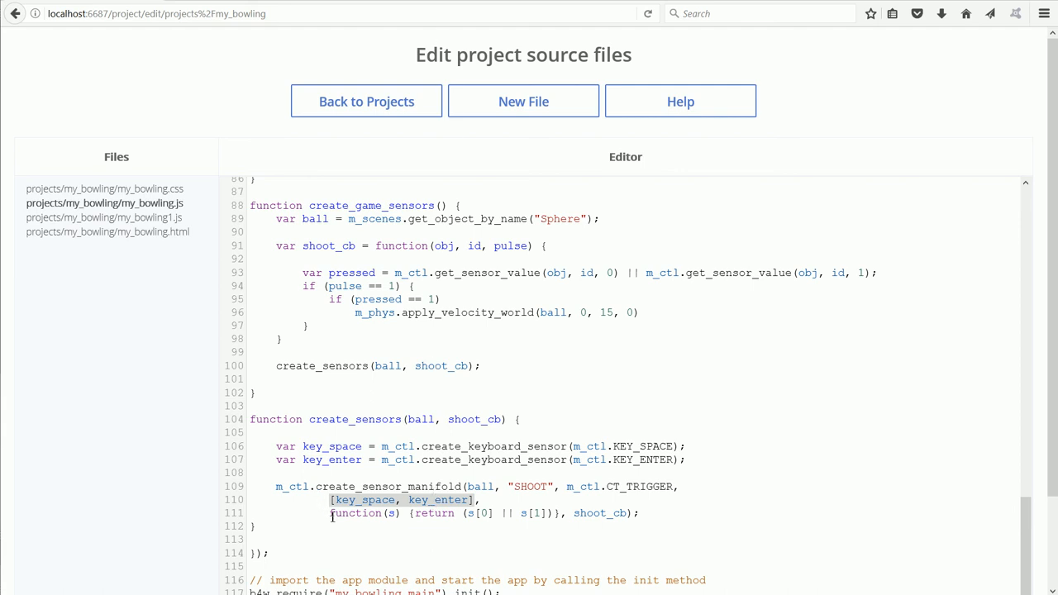
drag(329, 514, 564, 514)
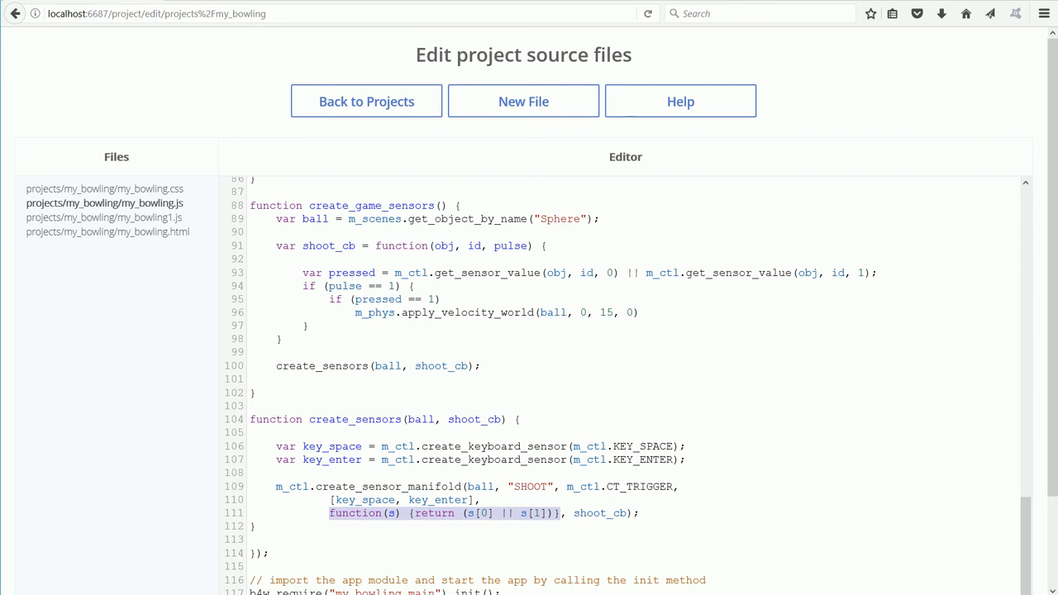
click(502, 513)
drag(502, 514, 519, 513)
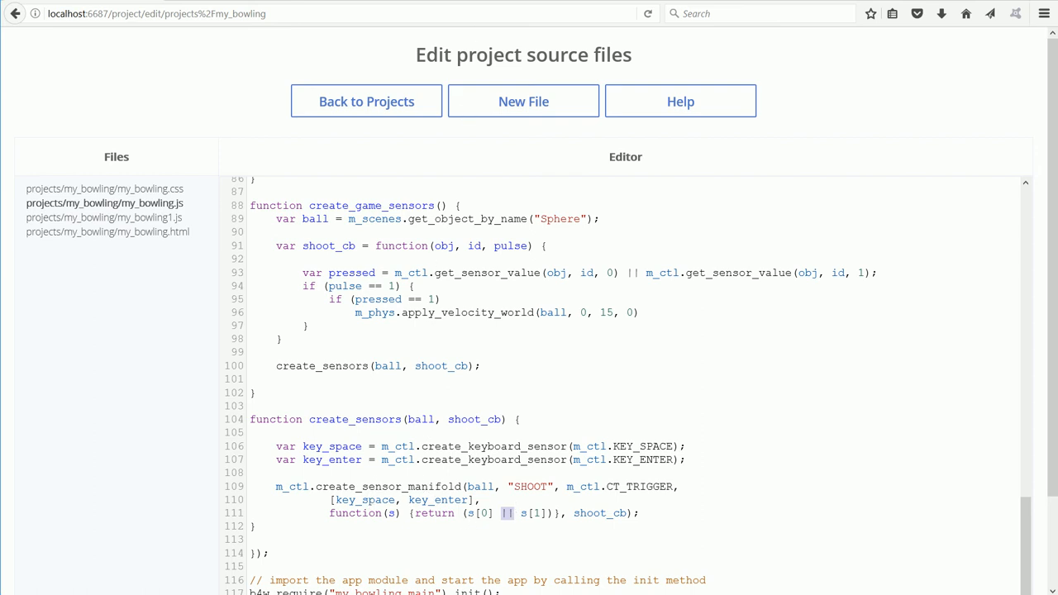
click(502, 514)
double_click(504, 514)
text(&&)
key(shift+Left)
key(shift+Left)
text(||)
drag(574, 514, 628, 513)
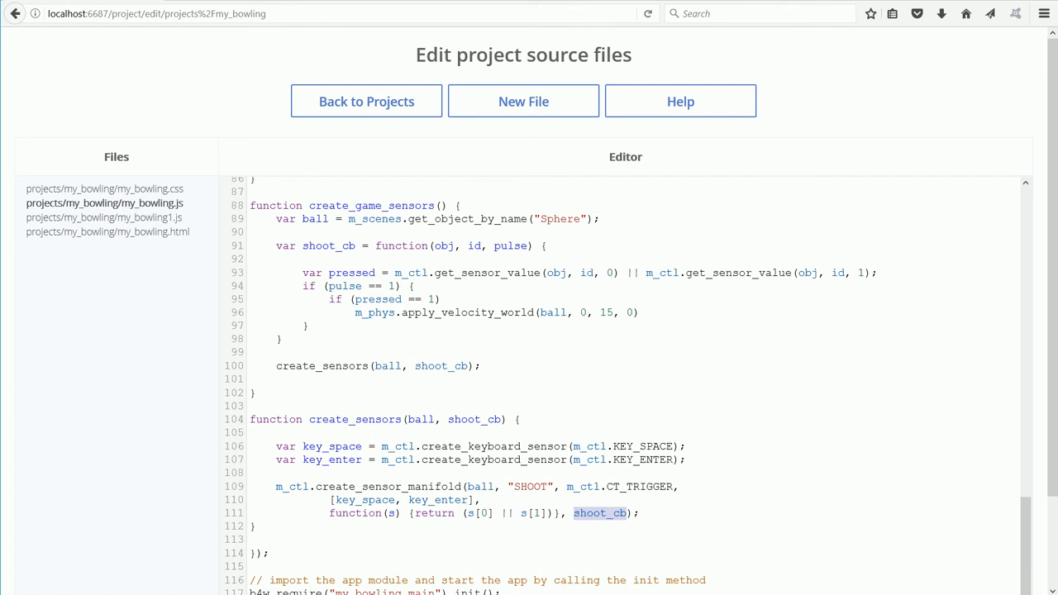
key(ctrl+s)
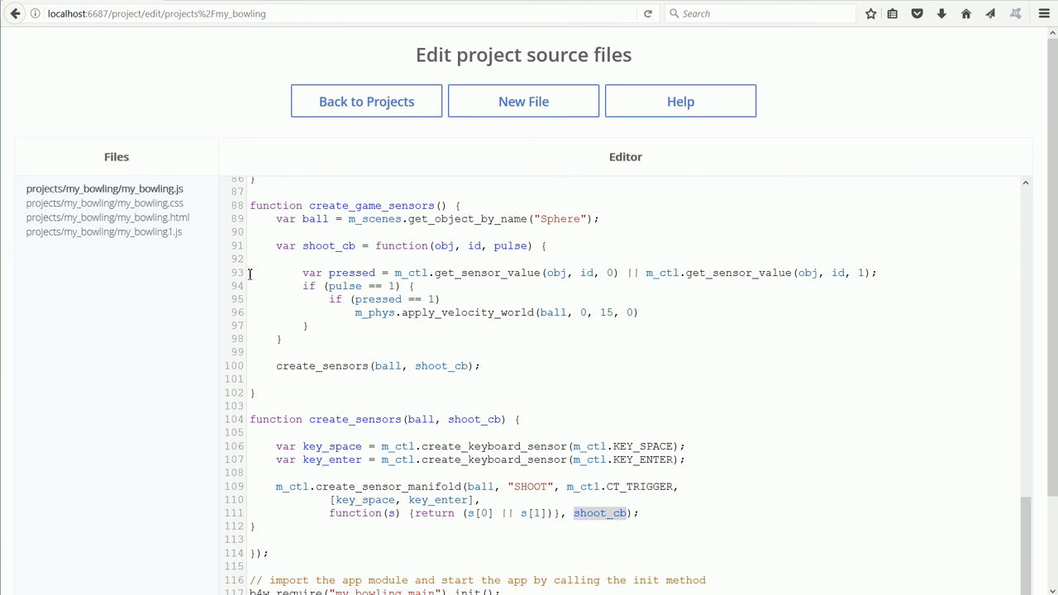
drag(250, 272, 244, 326)
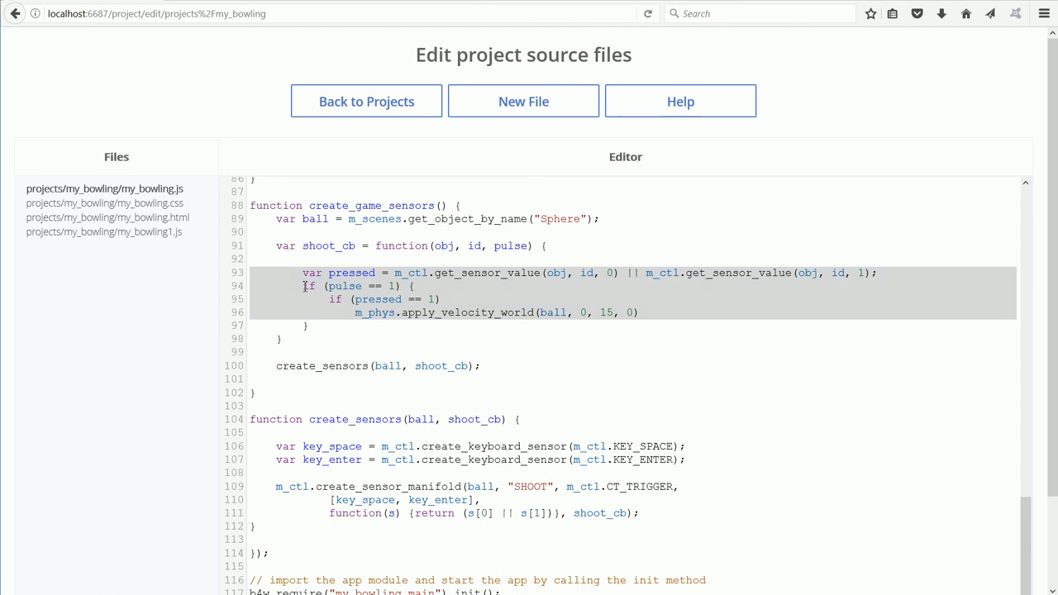
drag(304, 286, 319, 286)
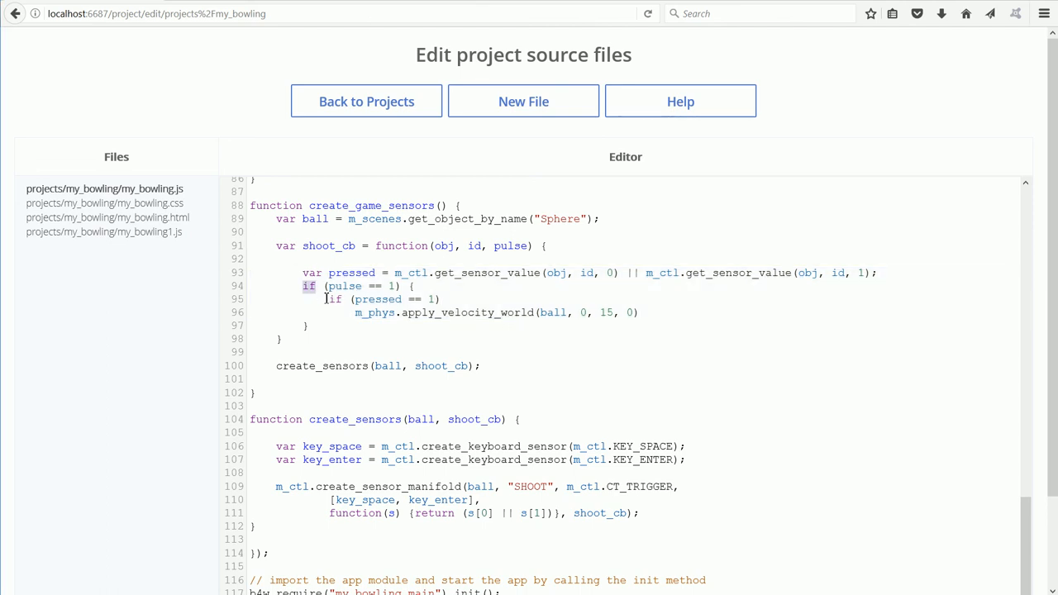
drag(329, 299, 342, 299)
drag(401, 312, 570, 312)
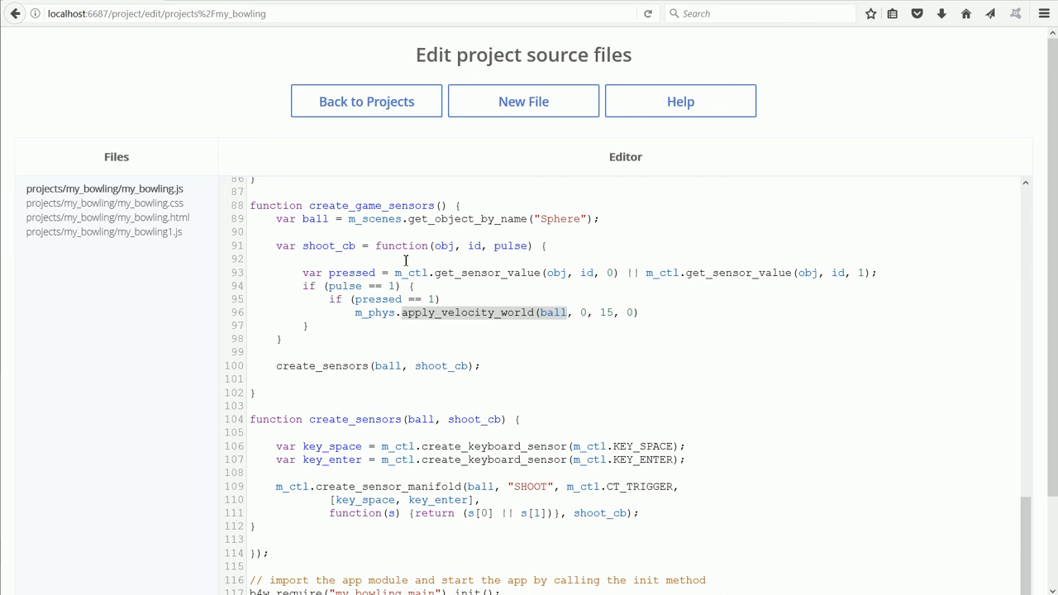
drag(395, 272, 873, 273)
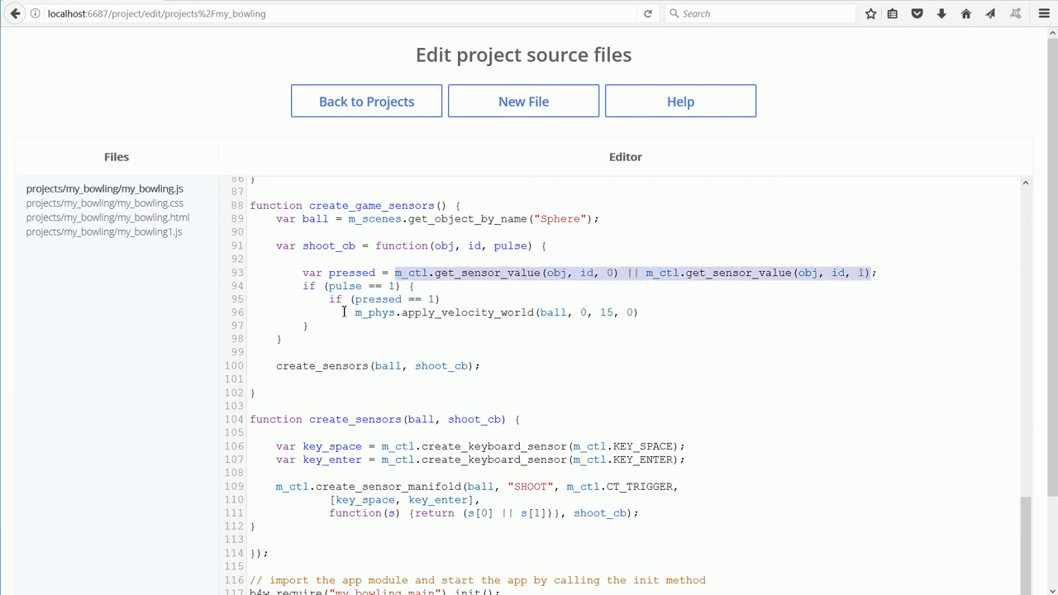
drag(355, 299, 402, 299)
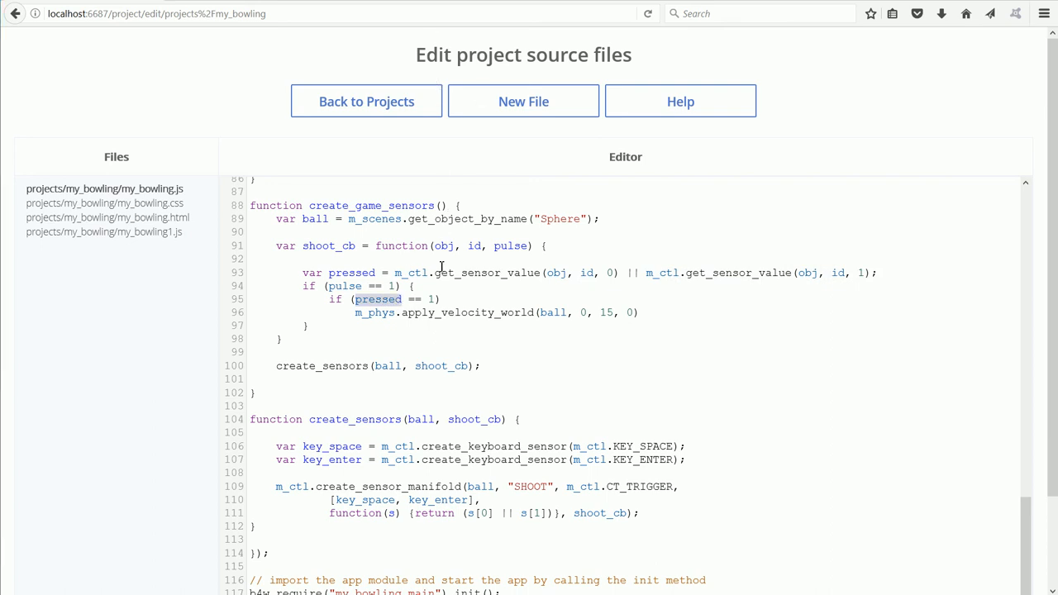
drag(434, 273, 620, 272)
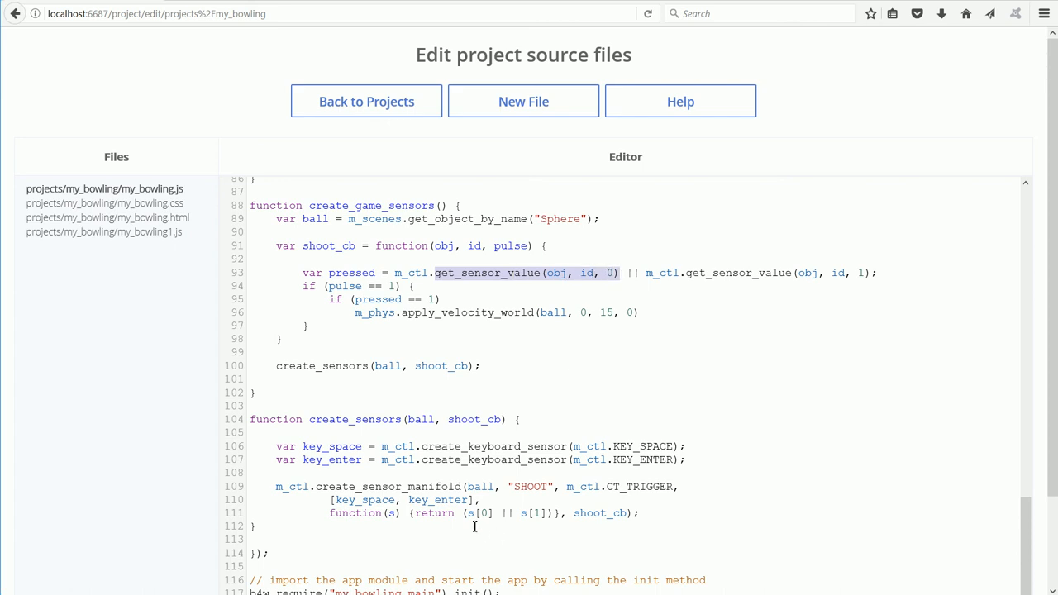
drag(468, 514, 493, 513)
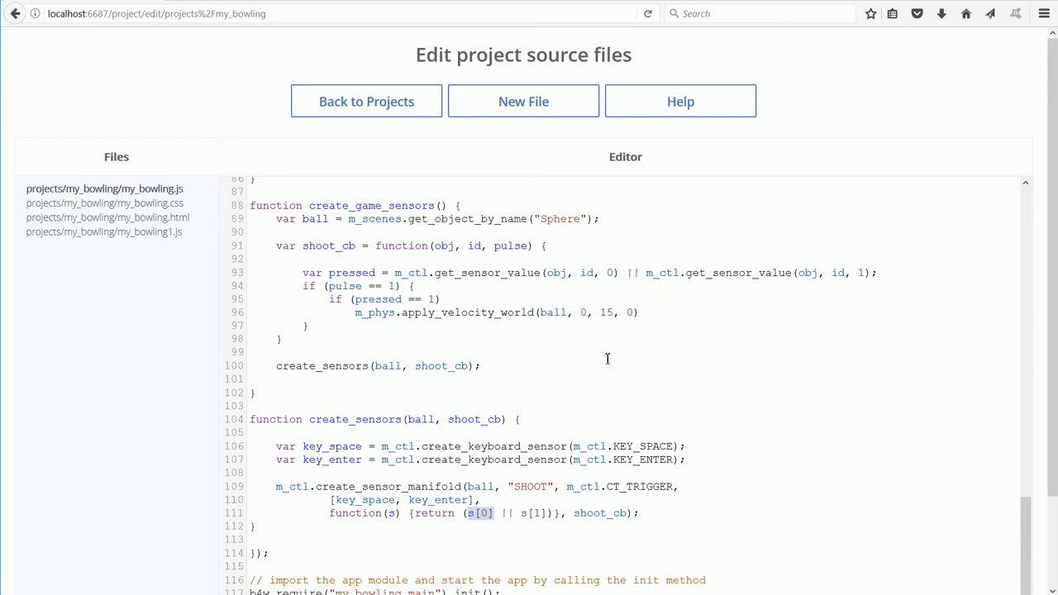
drag(627, 273, 641, 273)
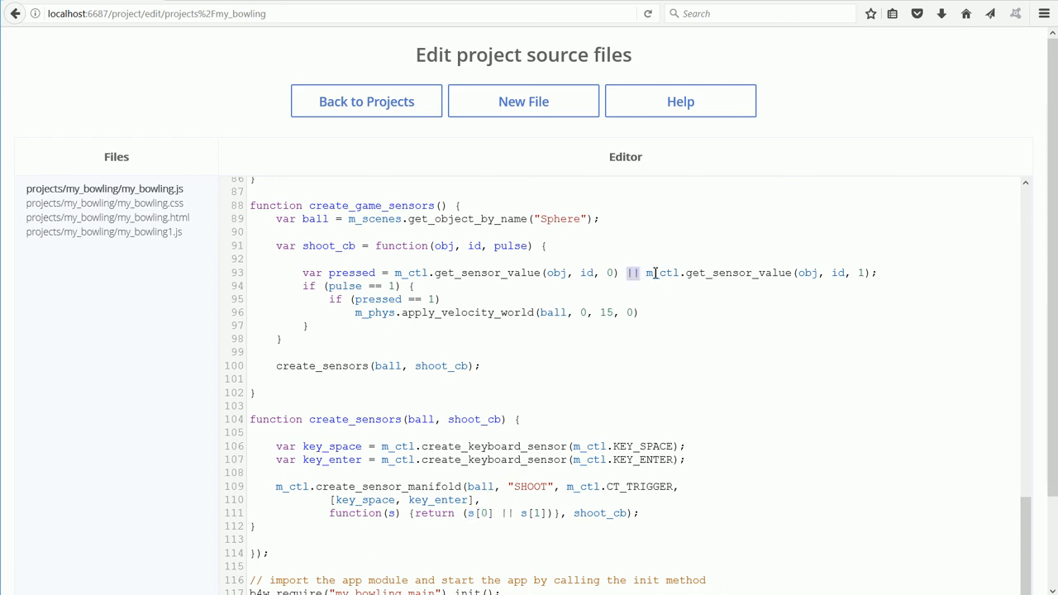
drag(686, 273, 872, 272)
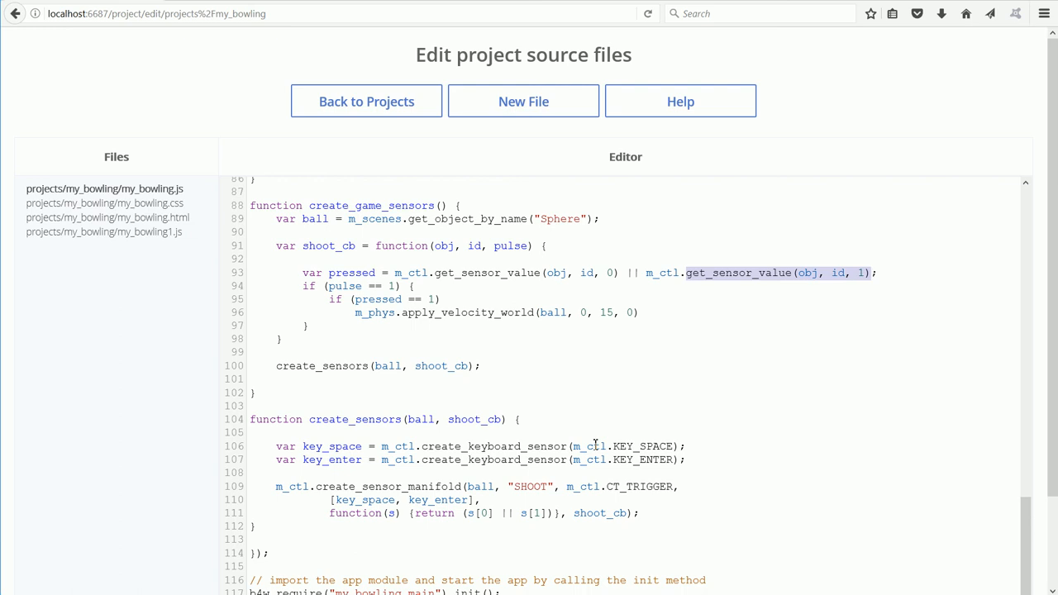
drag(522, 513, 550, 513)
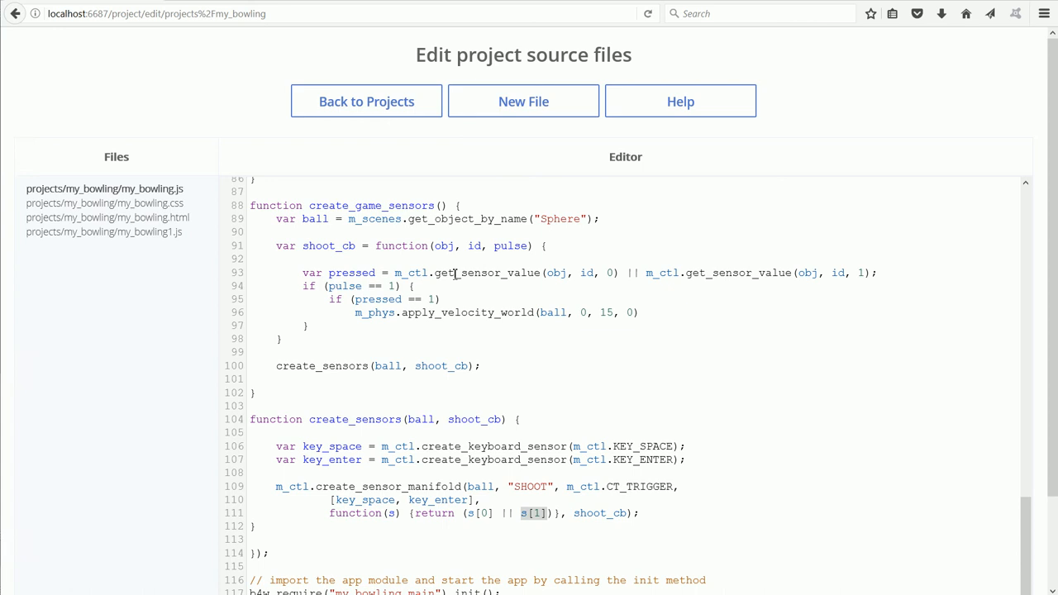
drag(461, 272, 543, 275)
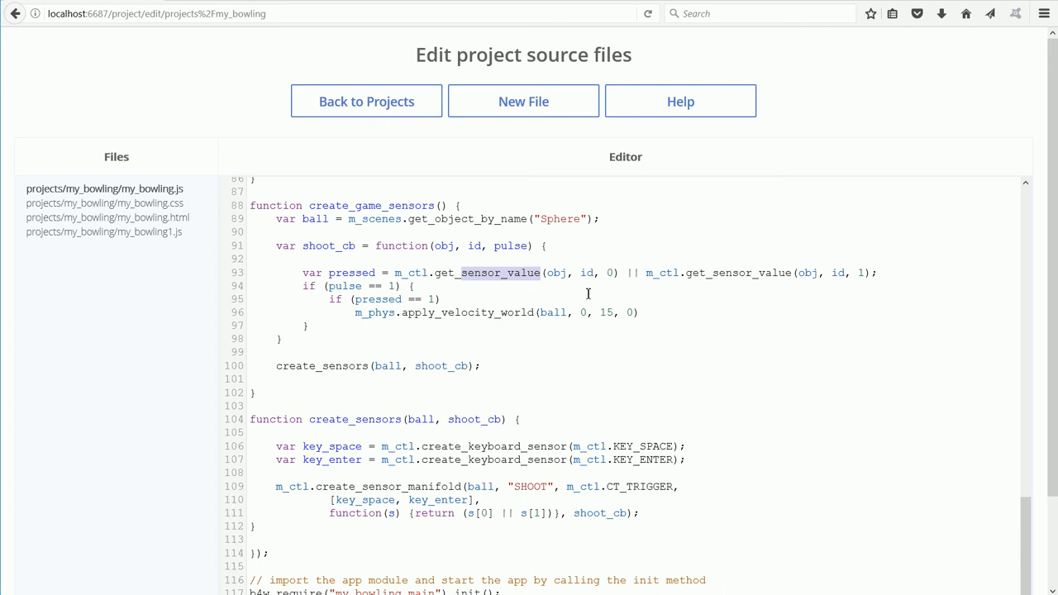
double_click(610, 272)
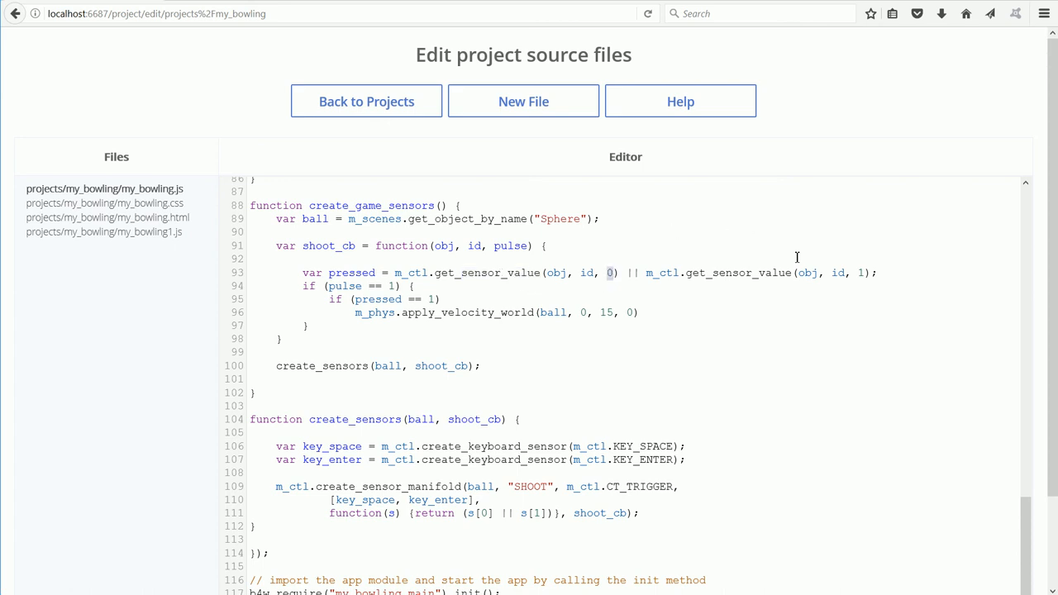
double_click(860, 272)
drag(329, 286, 358, 286)
drag(608, 486, 675, 487)
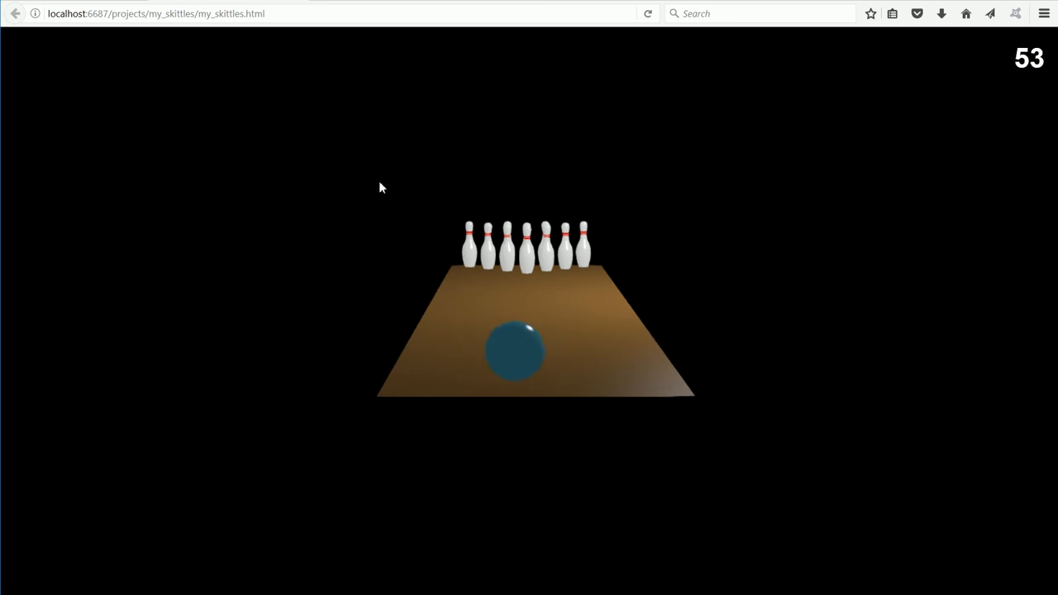
Step: Shoot the ball down the lane toward the pins with Space
key(space)
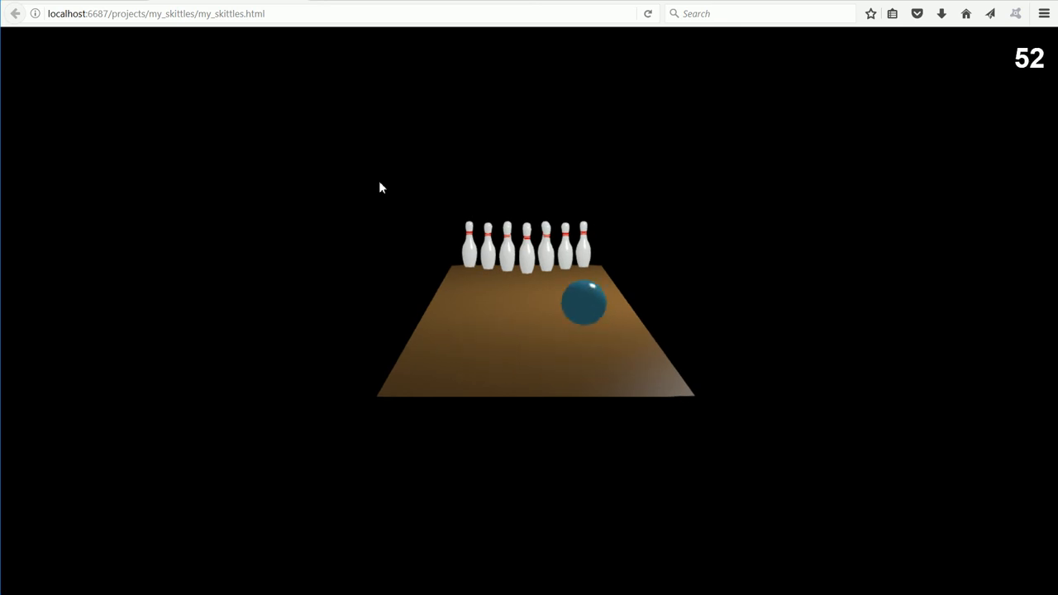